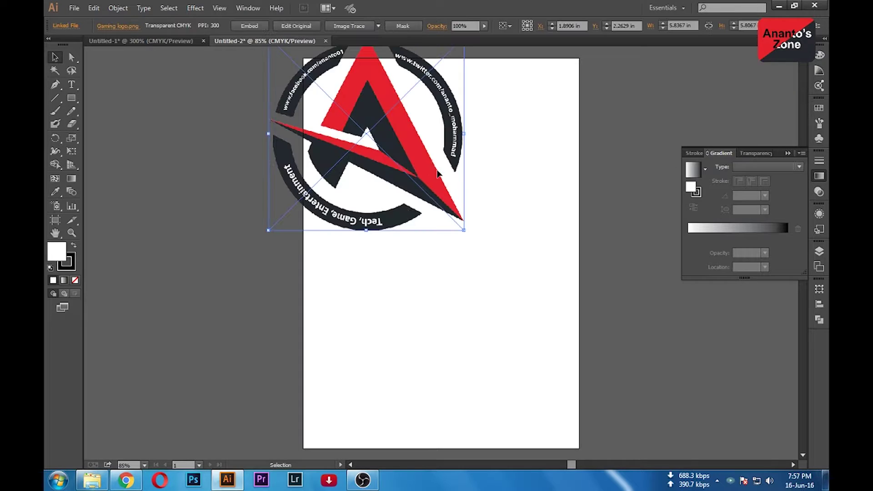
- Shrink the logo and move it to the letterhead's top-left corner
drag(477, 114, 350, 234)
mouse_move(337, 281)
mouse_down()
mouse_move(366, 111)
mouse_move(360, 109)
mouse_up()
click(425, 135)
drag(425, 134, 336, 141)
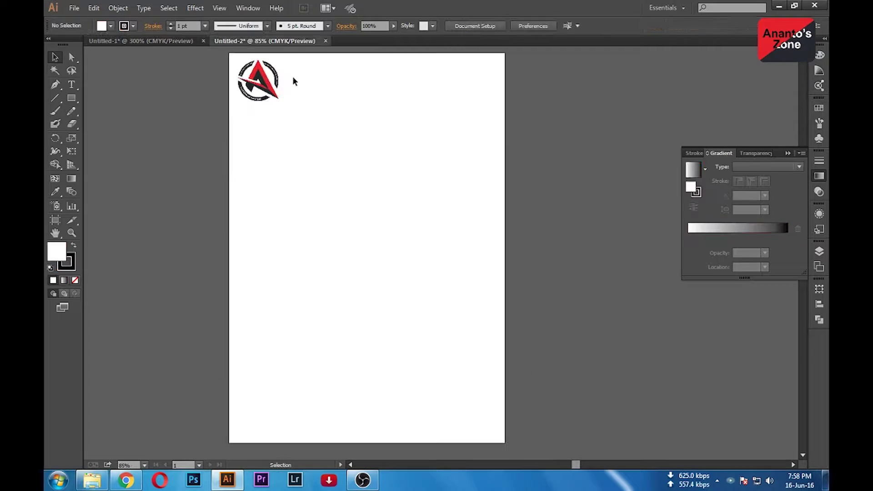
- Paste the red bar at the page bottom and stretch it across the full page width
key(ctrl+v)
mouse_move(420, 253)
mouse_down()
mouse_move(258, 446)
mouse_move(279, 432)
mouse_up()
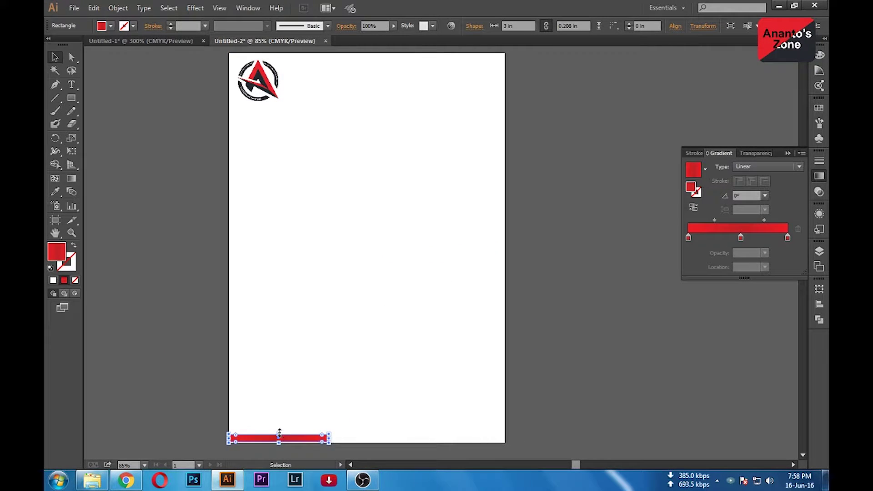
drag(333, 438, 504, 437)
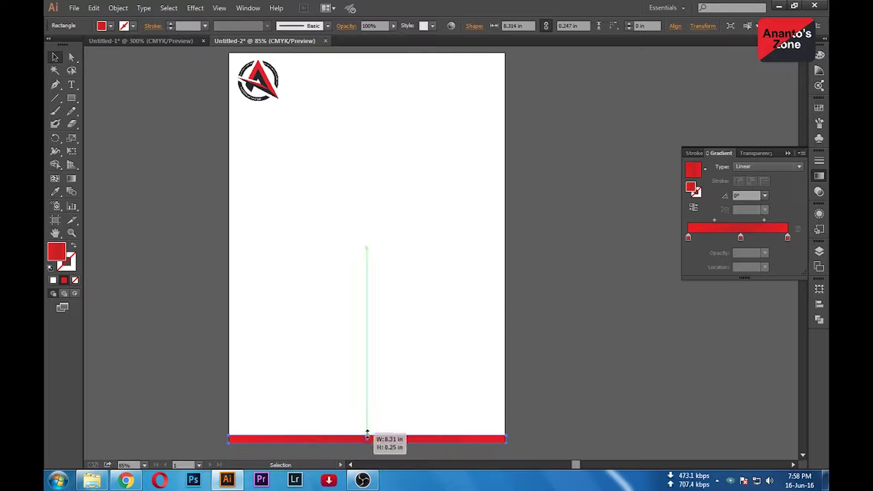
click(397, 371)
- Duplicate the bottom red bar and place the copy just below the logo
click(350, 432)
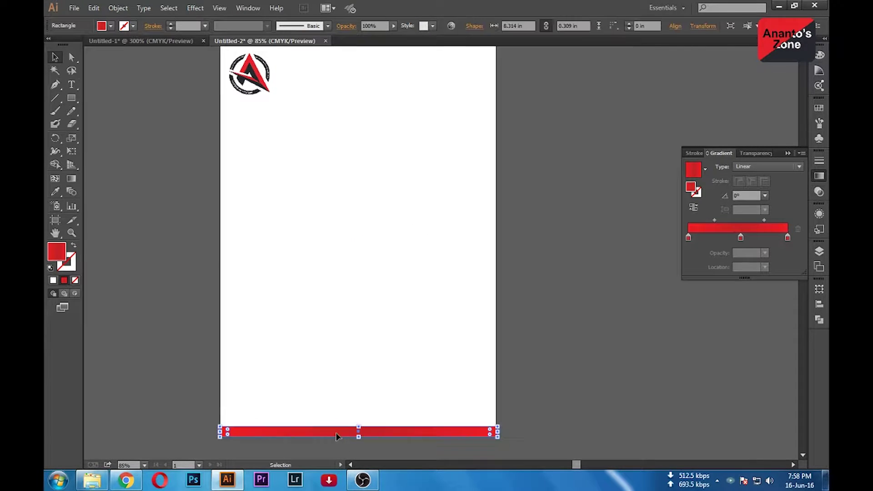
key(ctrl+c)
key(ctrl+v)
mouse_move(389, 252)
mouse_down()
mouse_move(295, 147)
mouse_move(306, 103)
mouse_up()
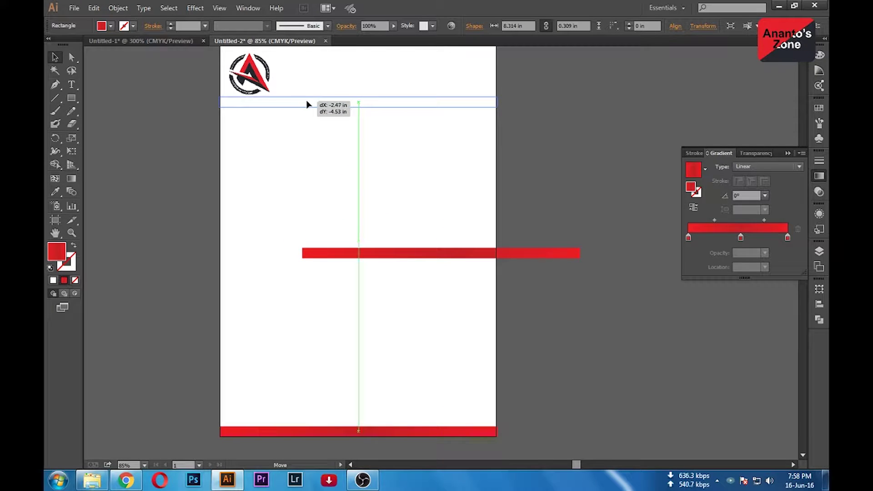
drag(358, 97, 358, 100)
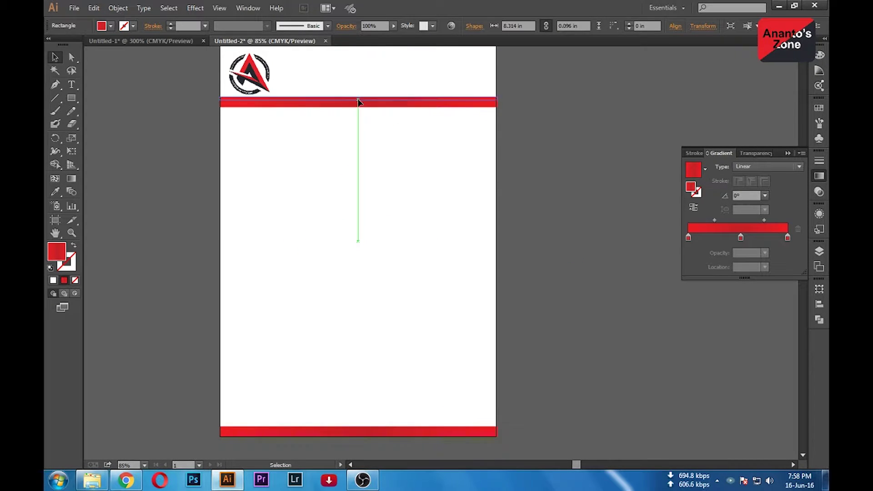
key(ctrl+plus)
key(ctrl+plus)
key(ctrl+plus)
- Make the red bar under the logo even thinner
drag(442, 283, 525, 392)
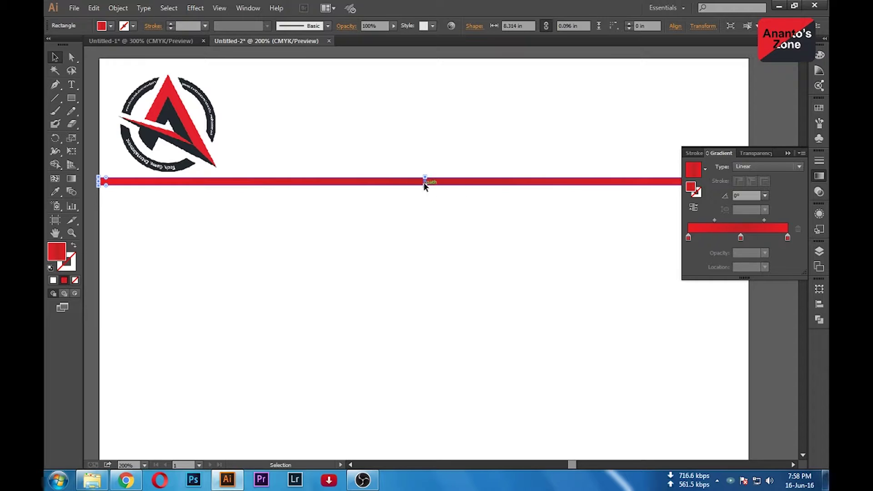
drag(425, 184, 425, 181)
key(ctrl+minus)
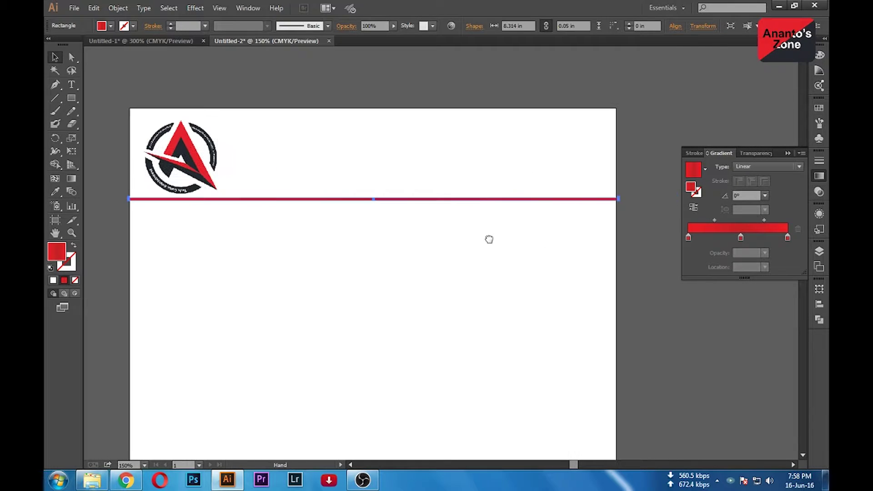
- Set the rule's right and middle gradient stops to white, then copy the business card's swoosh
double_click(788, 237)
click(660, 271)
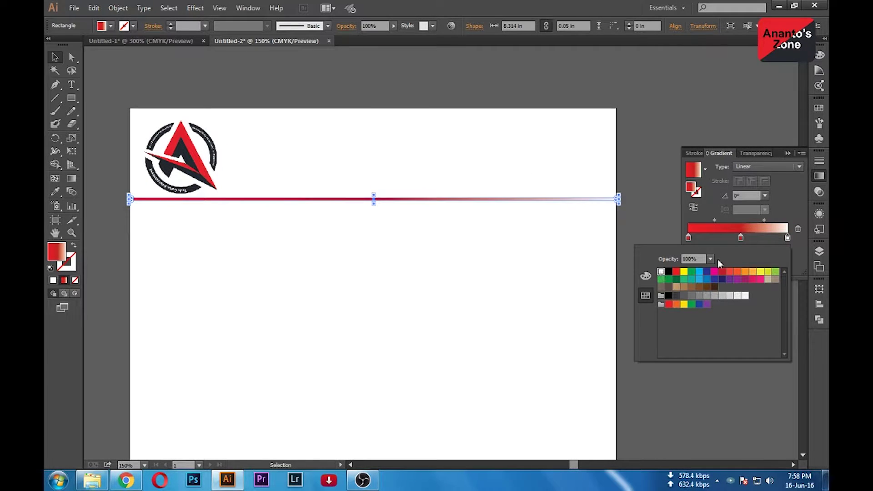
click(741, 237)
click(661, 271)
click(795, 209)
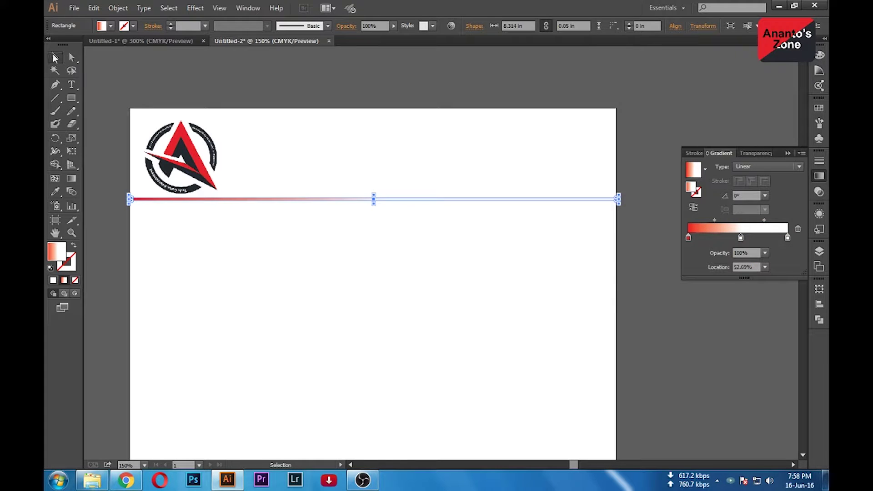
click(451, 302)
key(ctrl+minus)
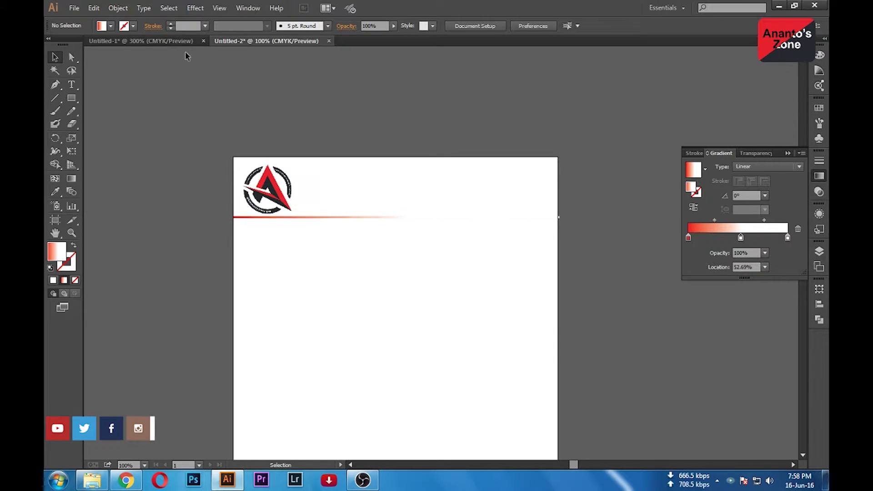
click(150, 40)
key(ctrl+c)
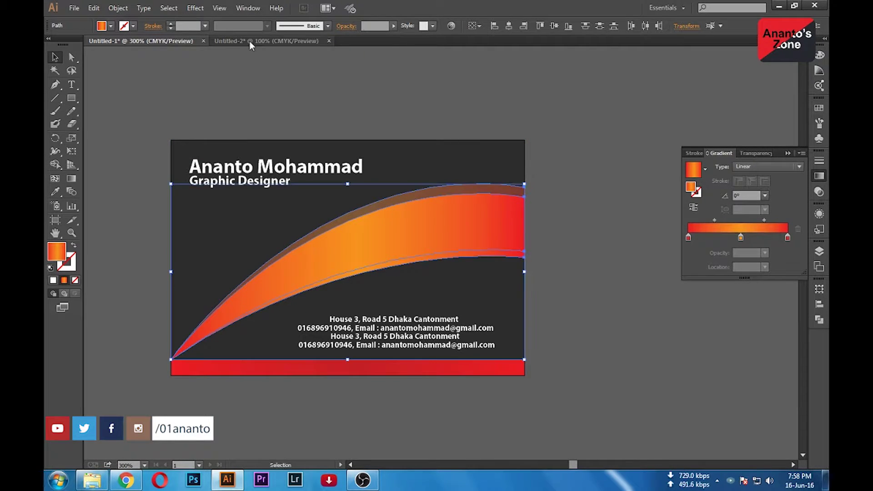
- Paste the swoosh into the letterhead, stretching it from the rule up to the top-right corner
click(254, 41)
key(ctrl+v)
mouse_move(468, 252)
mouse_down()
mouse_move(414, 212)
mouse_move(432, 182)
mouse_move(557, 189)
mouse_up()
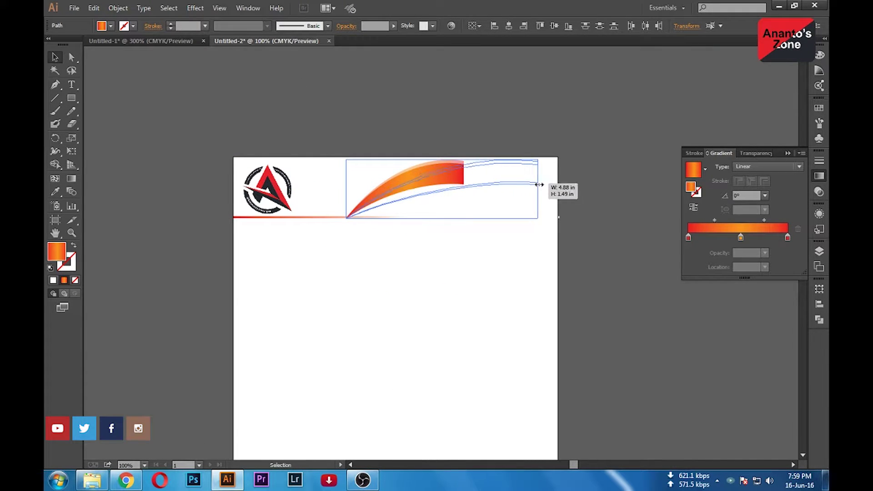
drag(454, 160, 454, 158)
- Bring the thin gradient rule in front of the swoosh
click(425, 217)
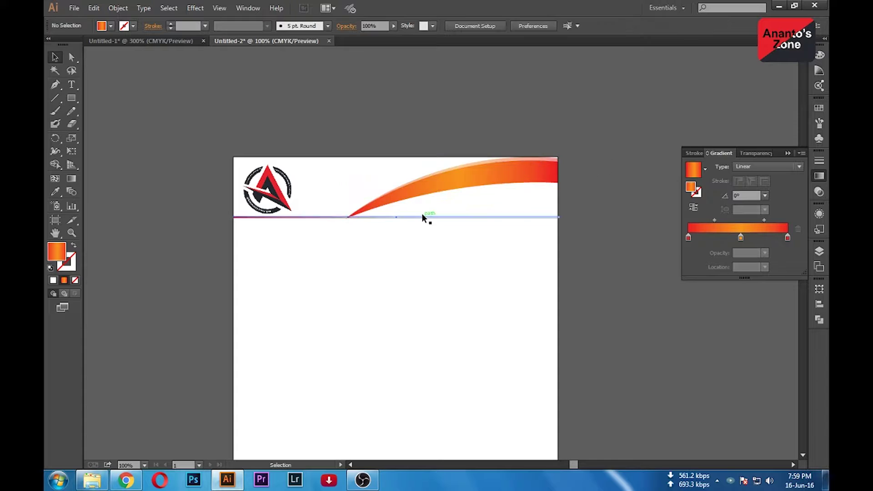
key(ctrl+equal)
key(ctrl+equal)
key(ctrl+equal)
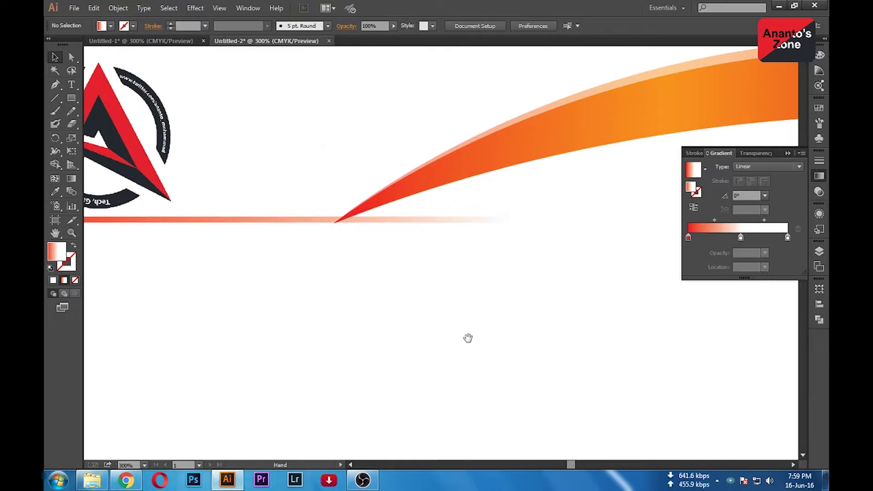
right_click(311, 223)
mouse_move(341, 378)
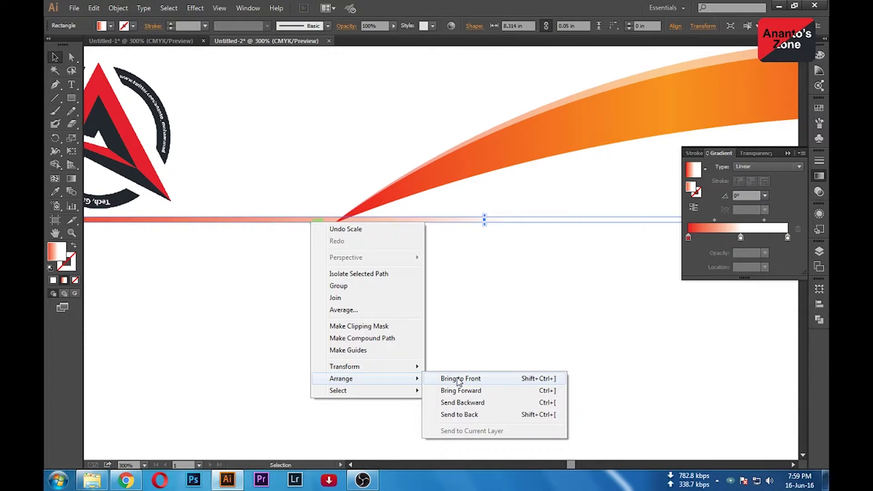
click(458, 378)
- Zoom and pan to inspect where the swoosh tip meets the rule
click(350, 215)
key(ctrl+equal)
key(ctrl+equal)
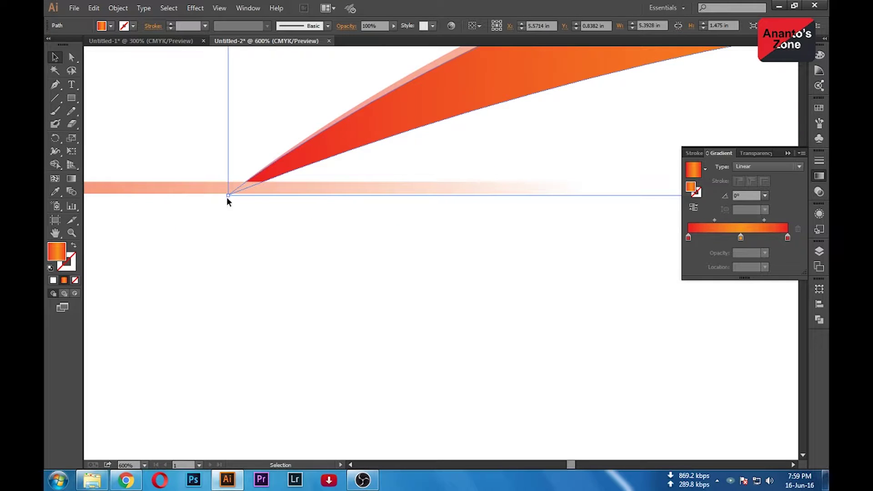
scroll(318, 237, right, 5)
scroll(319, 236, up, 1)
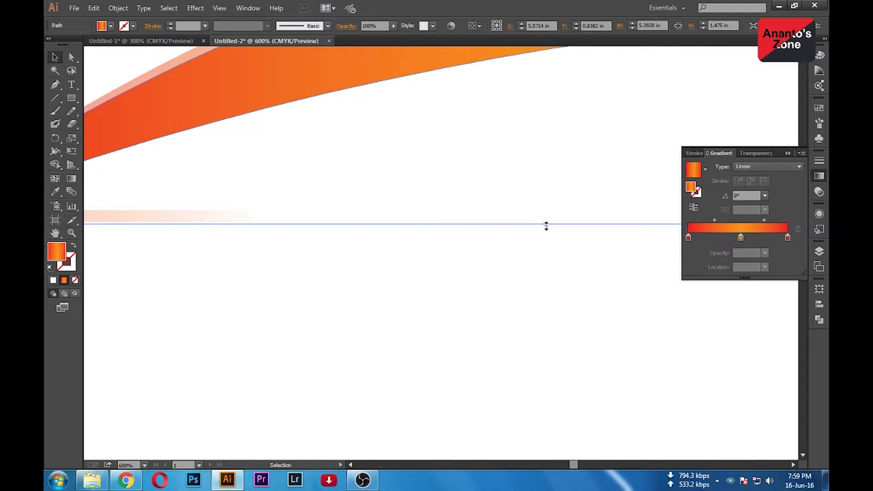
key(ctrl+minus)
click(407, 291)
scroll(408, 293, left, 2)
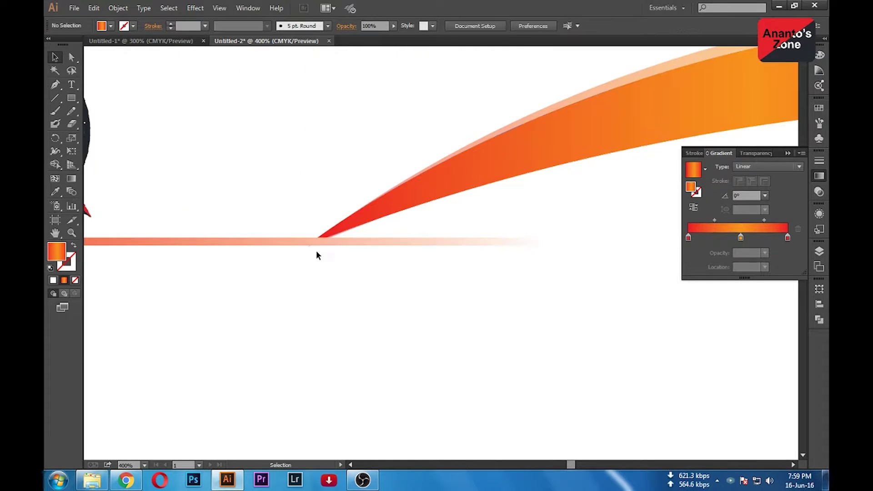
scroll(282, 273, right, 5)
scroll(432, 305, left, 1)
scroll(432, 305, up, 1)
click(352, 188)
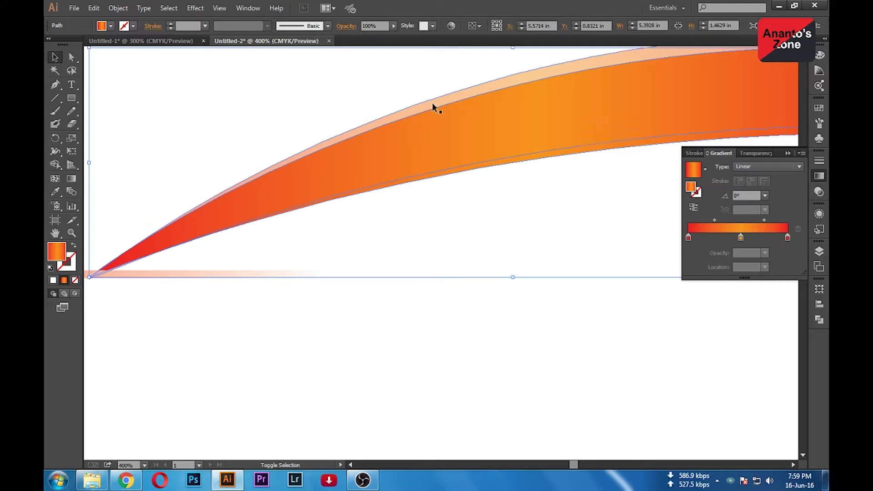
click(474, 335)
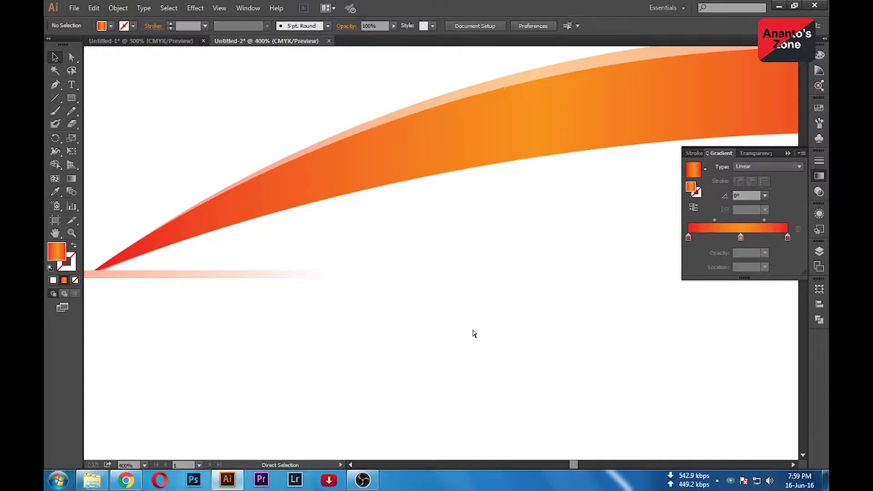
key(ctrl+minus)
key(ctrl+minus)
- Paste the business card's address text into the letterhead in black and enlarge it
key(ctrl+Tab)
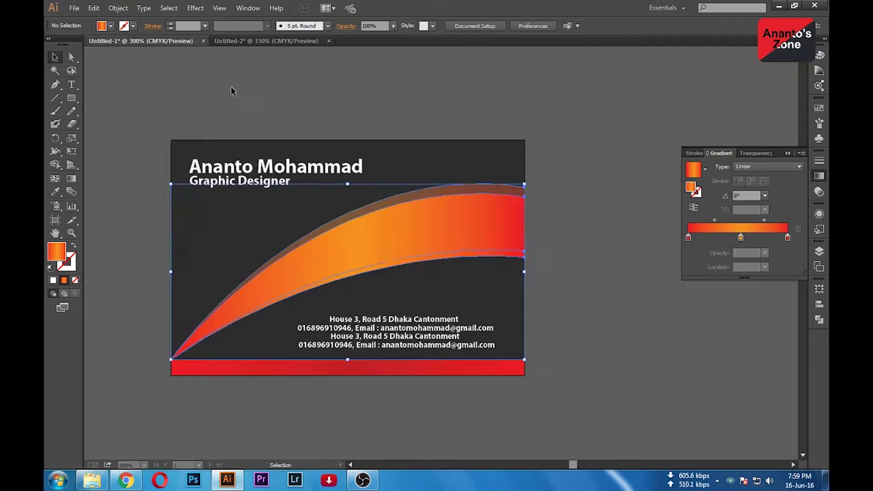
click(409, 346)
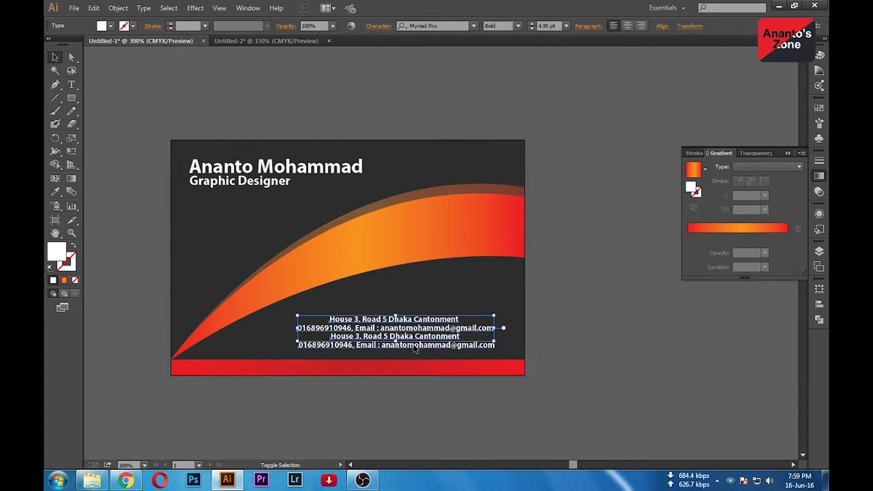
key(ctrl+c)
key(ctrl+Tab)
key(ctrl+v)
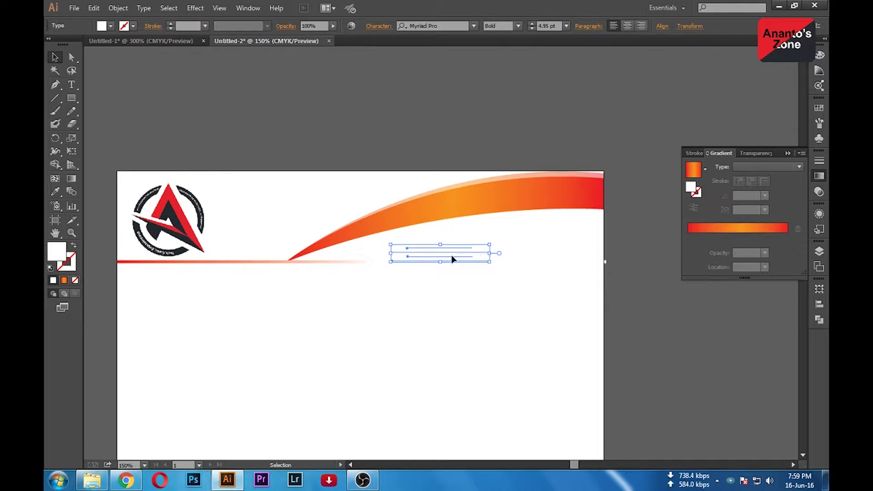
click(110, 26)
click(75, 49)
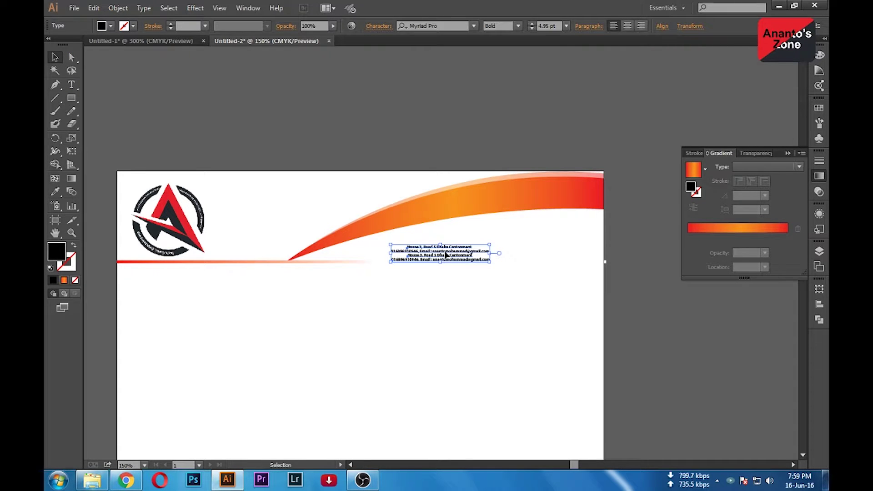
drag(492, 245, 600, 230)
click(582, 100)
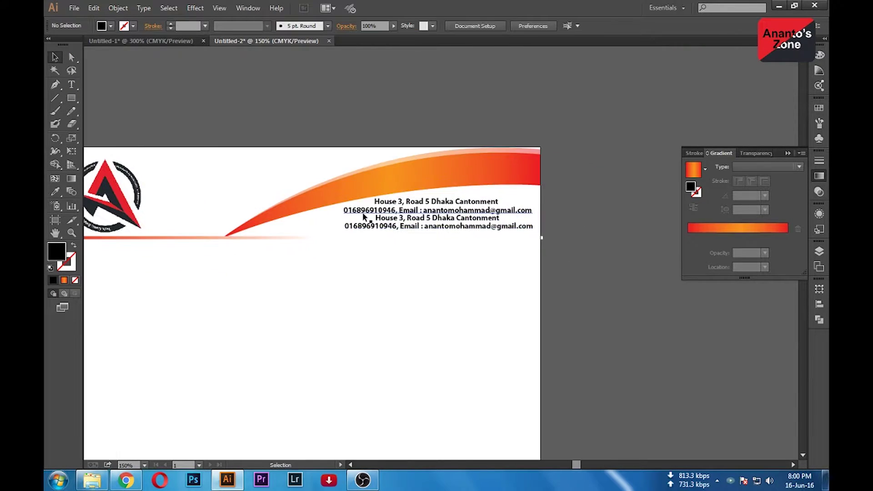
- Reposition the contact text block beneath the swoosh
click(436, 202)
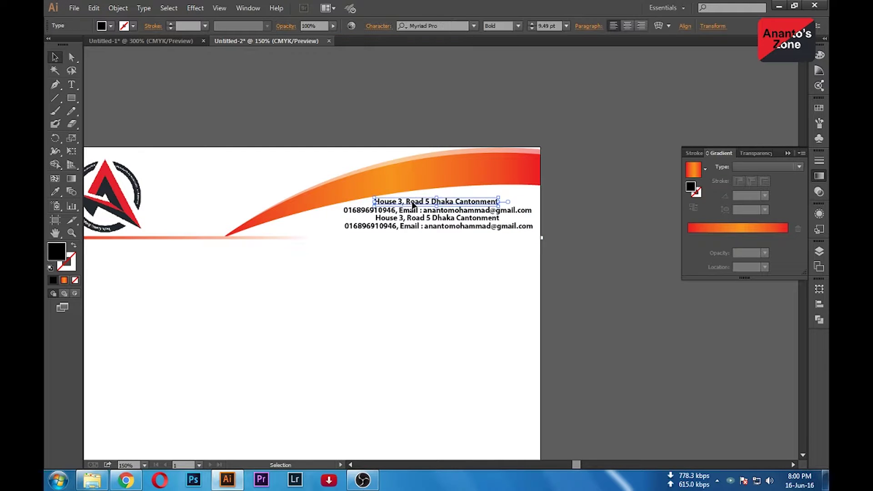
click(392, 212)
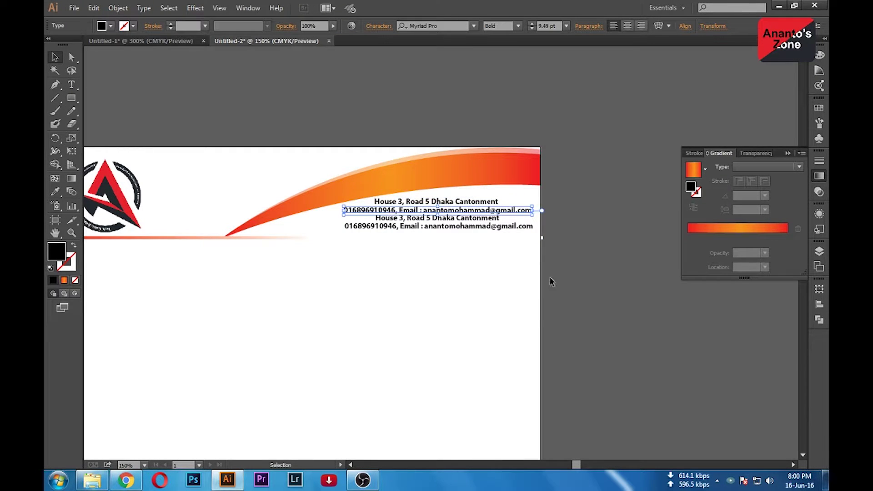
key(ctrl+=)
drag(389, 224, 393, 228)
shift+click(371, 210)
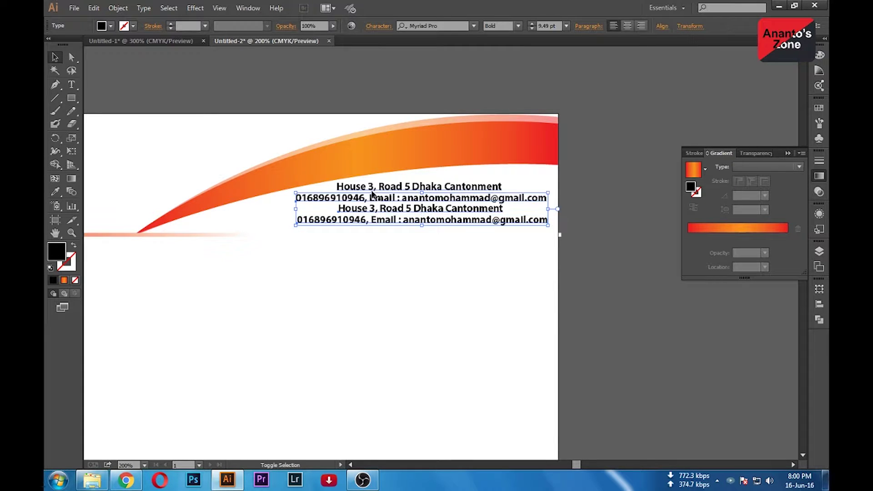
shift+click(345, 187)
drag(318, 186, 350, 191)
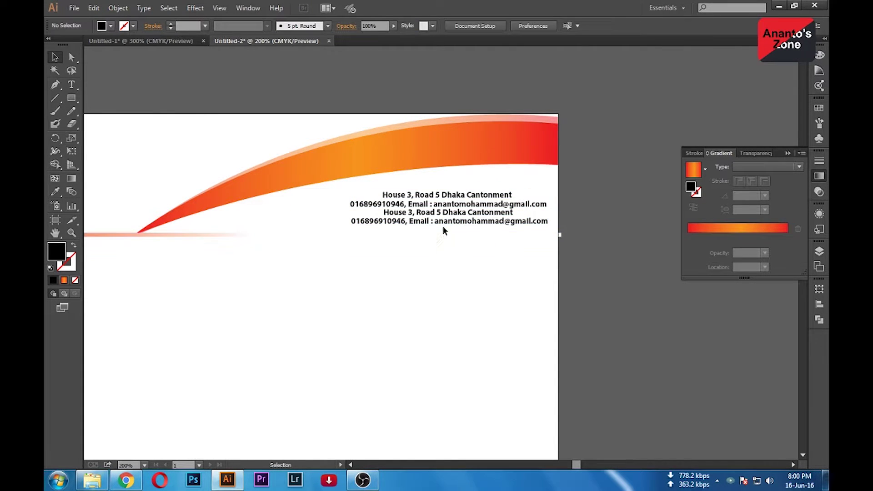
- Move the lower address line left beside the phone/email line and shift the upper lines into alignment
click(574, 259)
drag(475, 217, 309, 226)
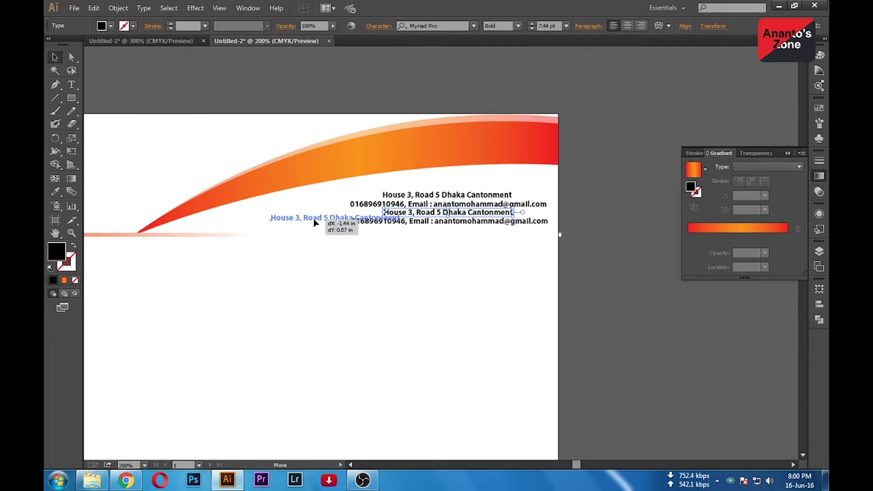
click(409, 196)
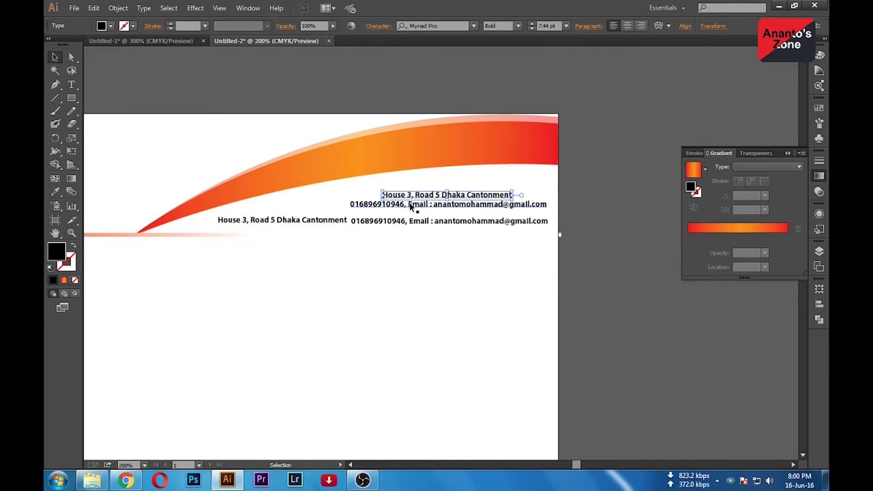
mouse_move(411, 208)
mouse_down()
mouse_move(413, 216)
mouse_move(468, 208)
mouse_up()
click(595, 231)
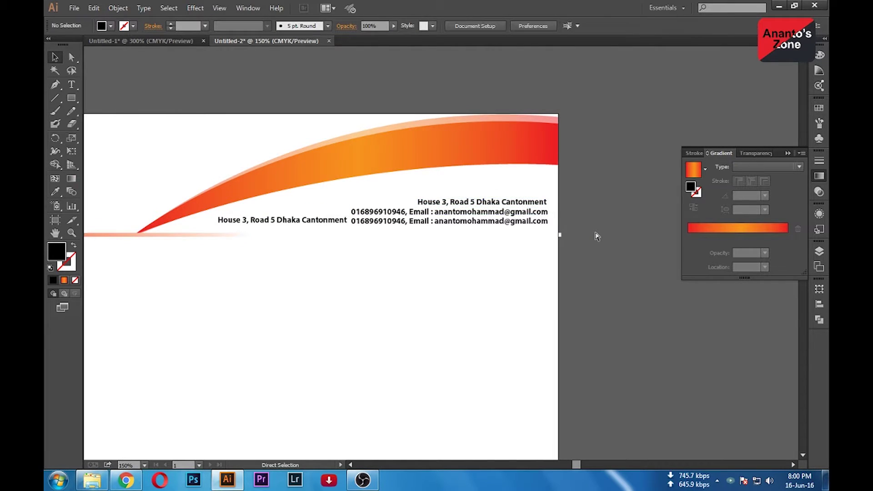
key(ctrl+0)
- Paste a copy of the logo, enlarge it, and centre it on the page
click(312, 112)
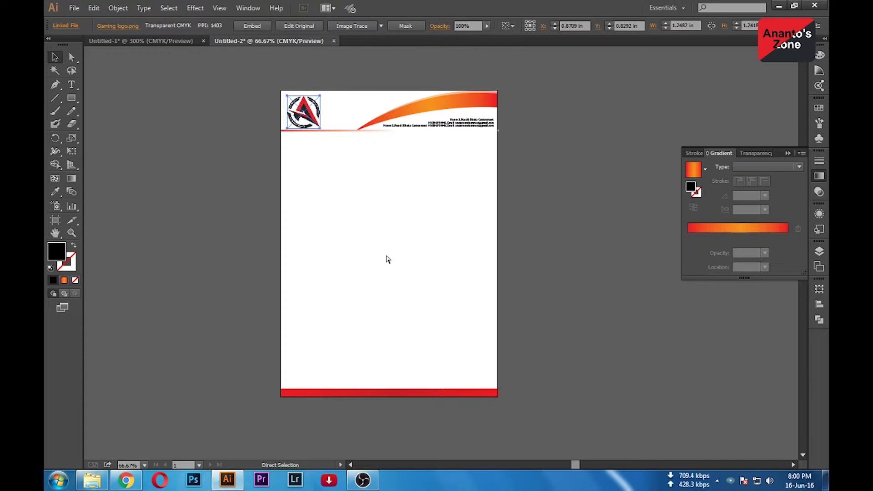
key(ctrl+c)
key(ctrl+v)
click(471, 216)
click(443, 252)
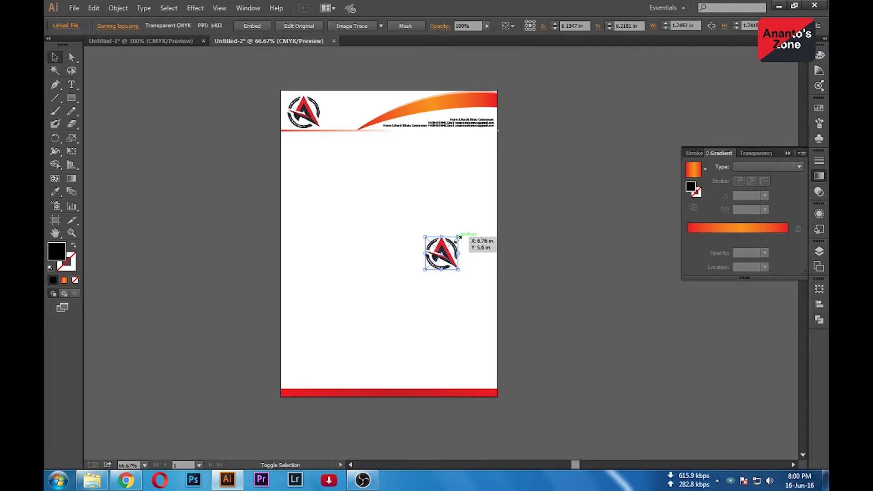
drag(459, 235, 558, 136)
drag(425, 273, 363, 334)
drag(493, 241, 425, 260)
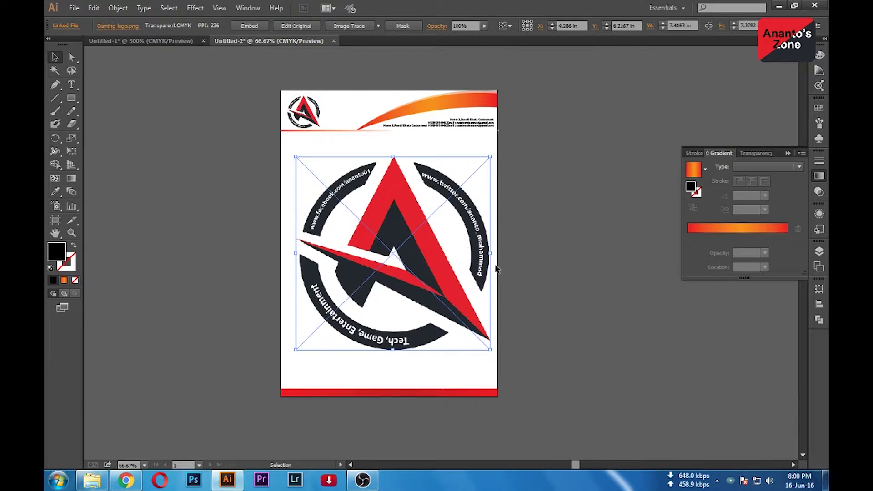
- Lower the large logo's opacity to 11% so it becomes a faint watermark
drag(452, 36, 440, 37)
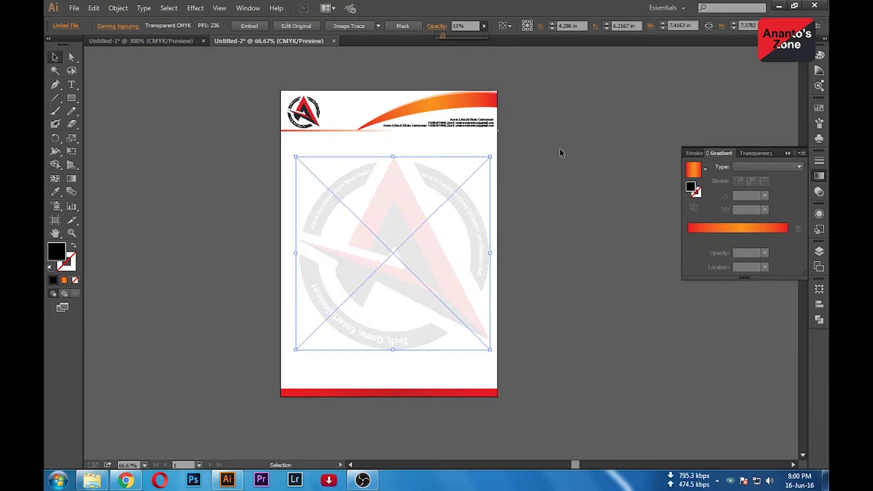
click(608, 263)
click(473, 218)
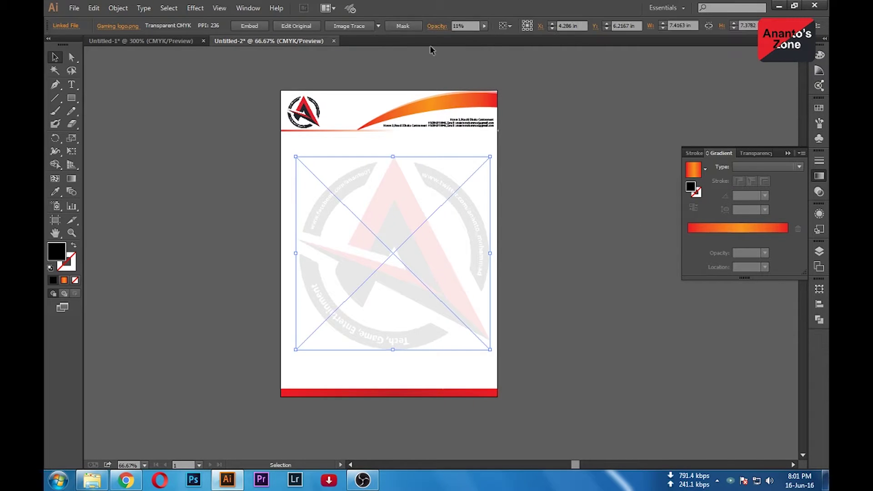
click(484, 26)
click(575, 199)
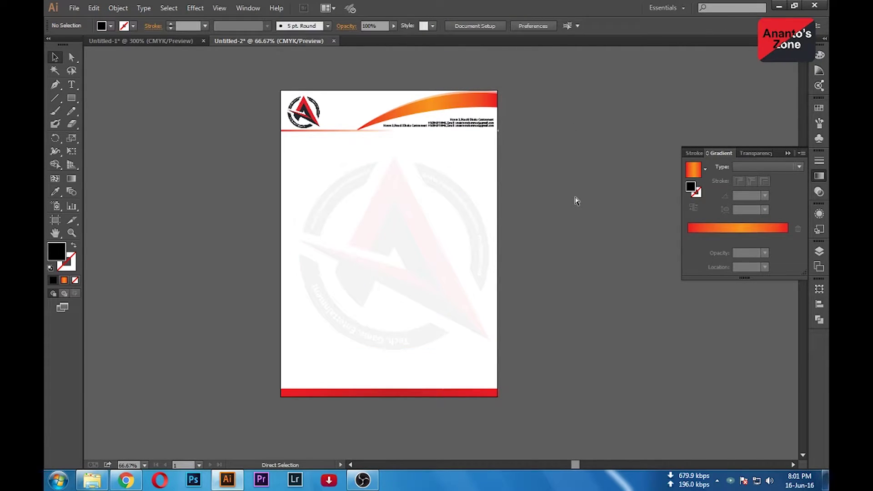
key(ctrl+1)
key(ctrl+minus)
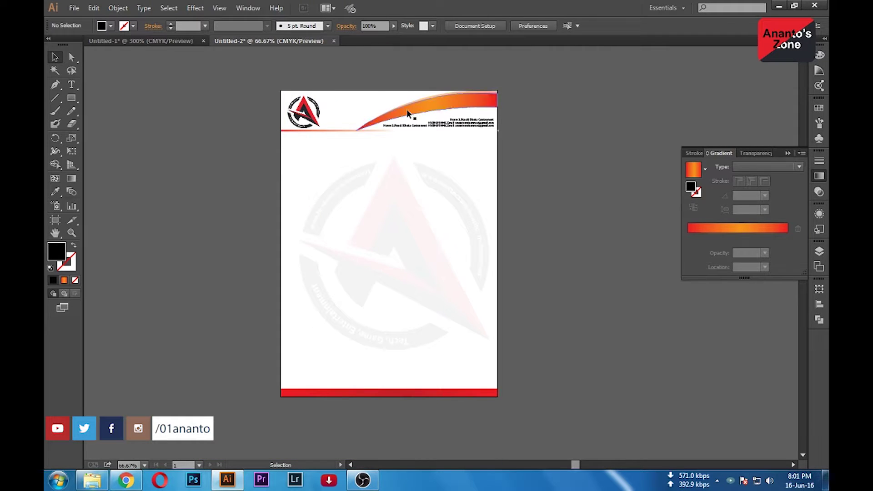
click(150, 41)
click(268, 40)
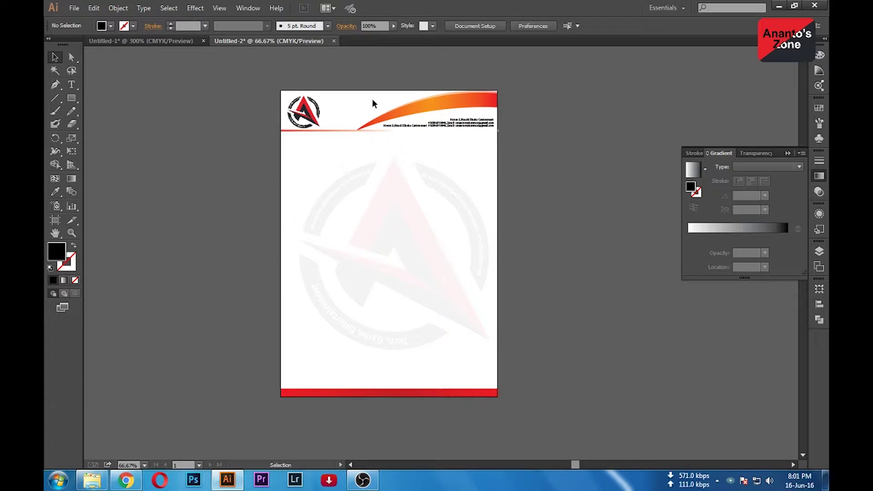
key(ctrl+Tab)
click(268, 40)
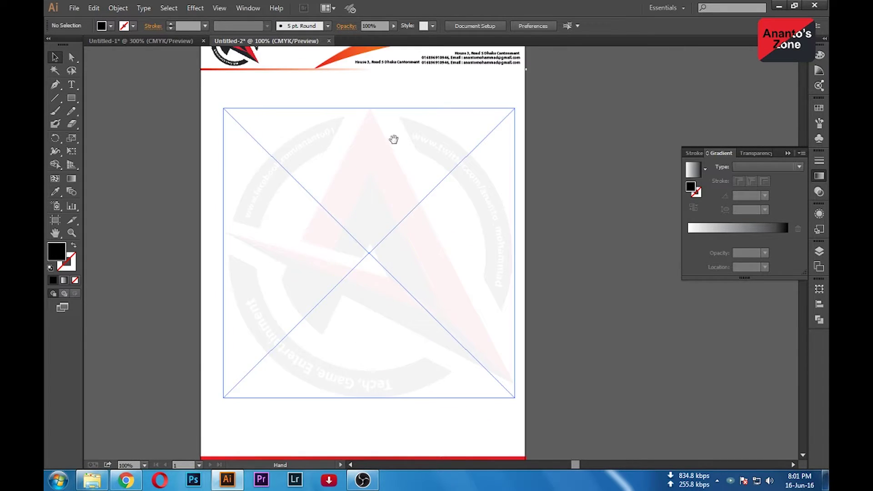
- Recolour the swoosh's left gradient stop dark red and give the right stop a new colour
double_click(689, 238)
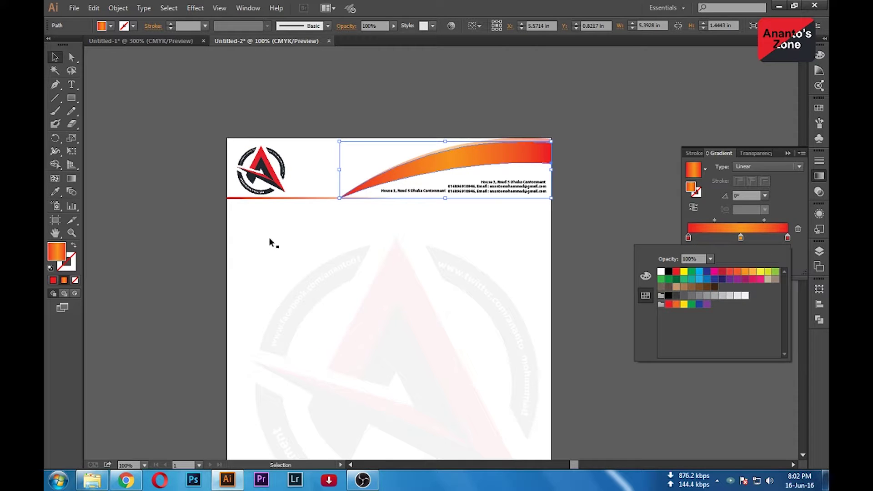
click(723, 272)
double_click(689, 238)
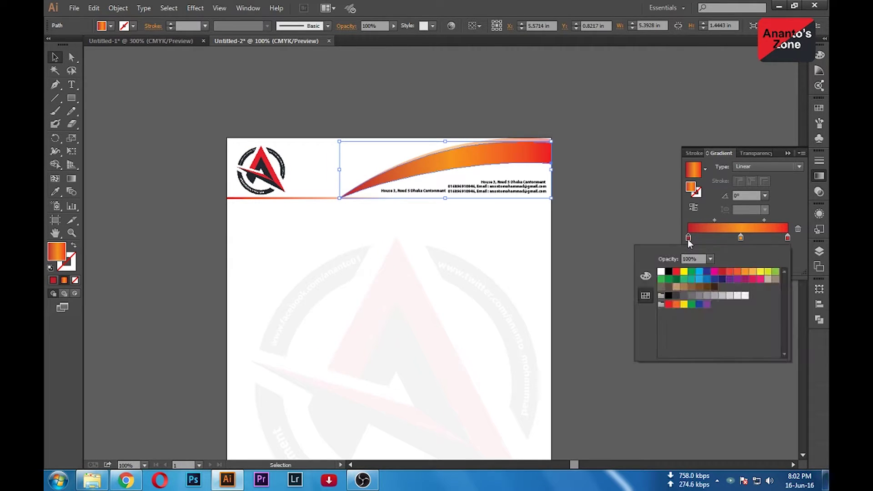
click(51, 282)
double_click(788, 237)
click(722, 276)
- Try dark grey on the swoosh's middle gradient stop, then set it back to orange
click(176, 79)
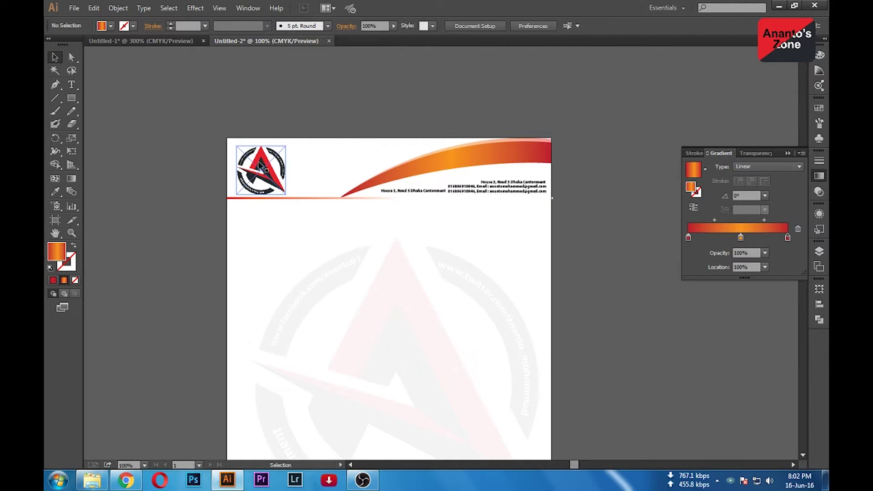
click(541, 157)
double_click(741, 239)
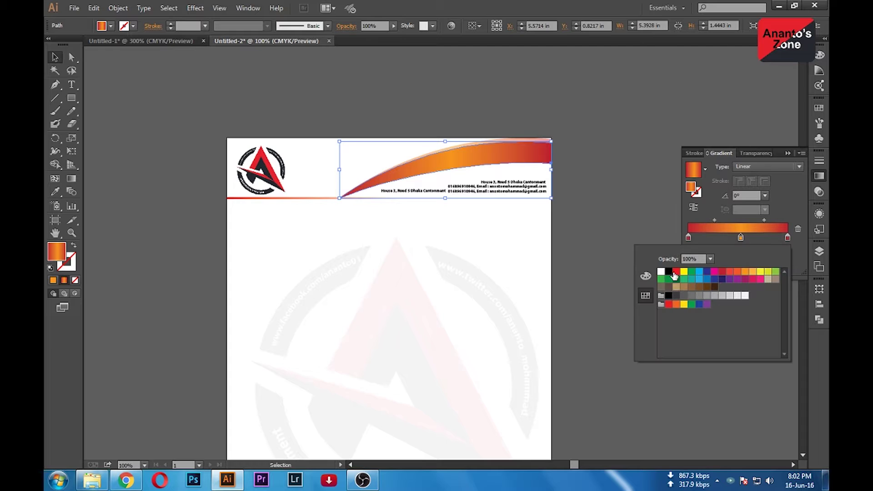
click(677, 295)
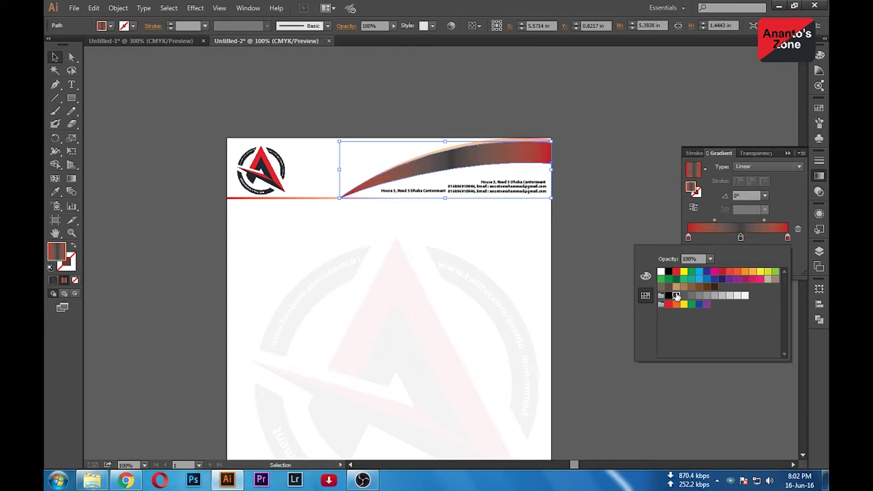
click(745, 272)
key(Escape)
click(820, 176)
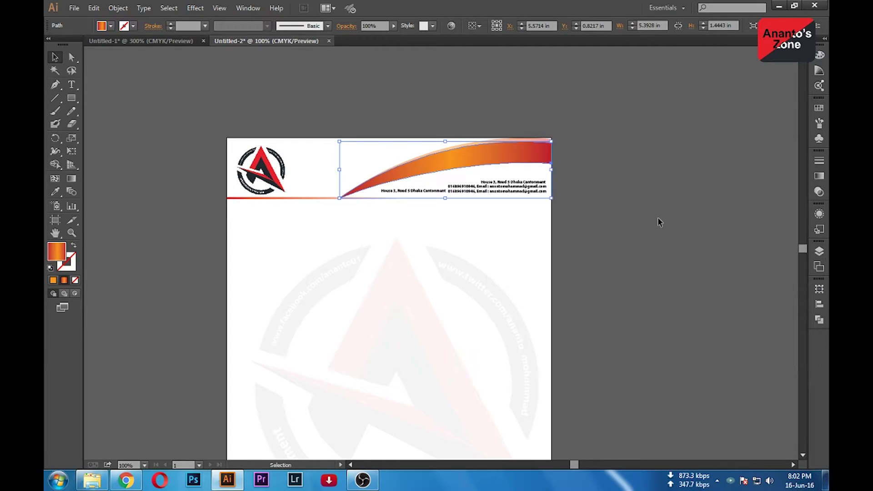
click(653, 216)
key(ctrl+minus)
scroll(468, 208, down, 3)
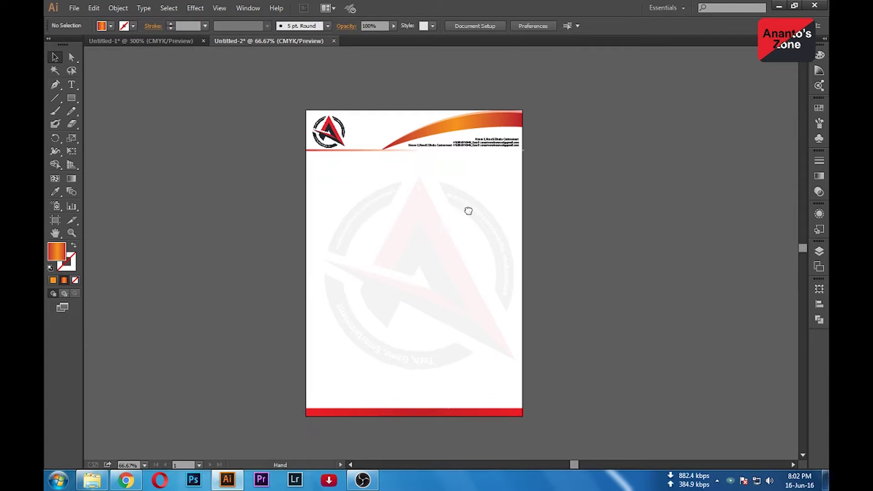
click(479, 127)
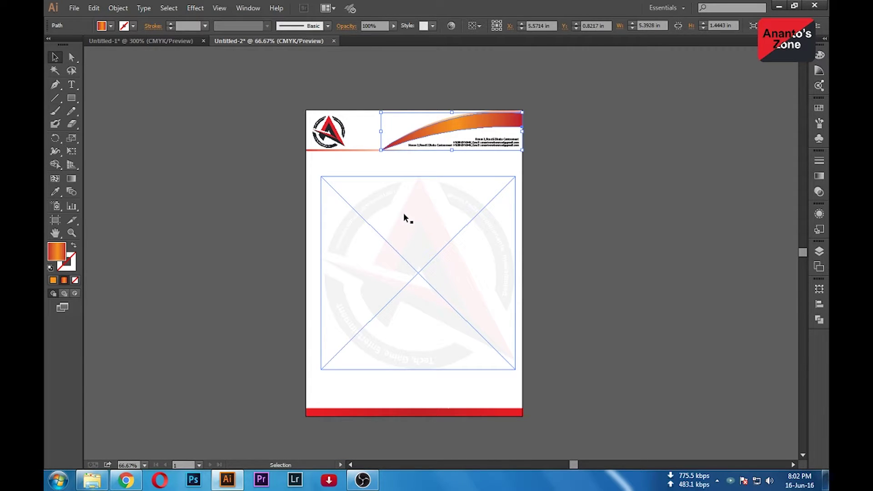
click(662, 306)
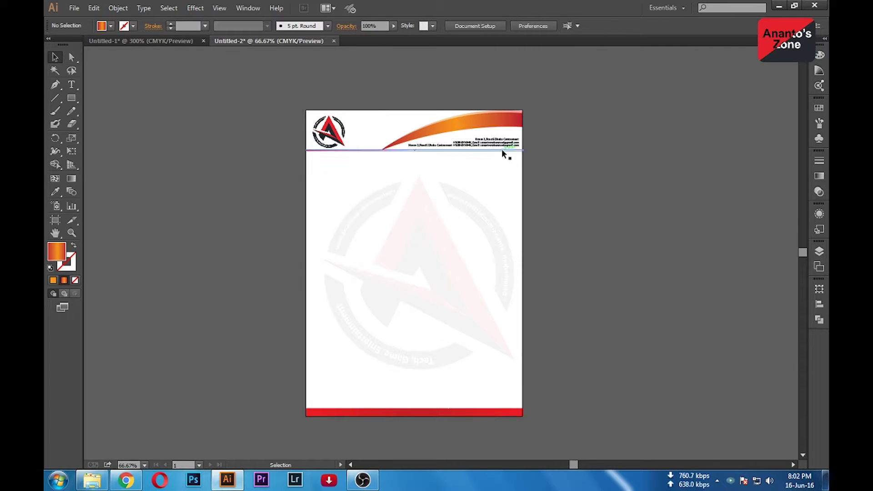
- Delete the header swoosh
click(510, 122)
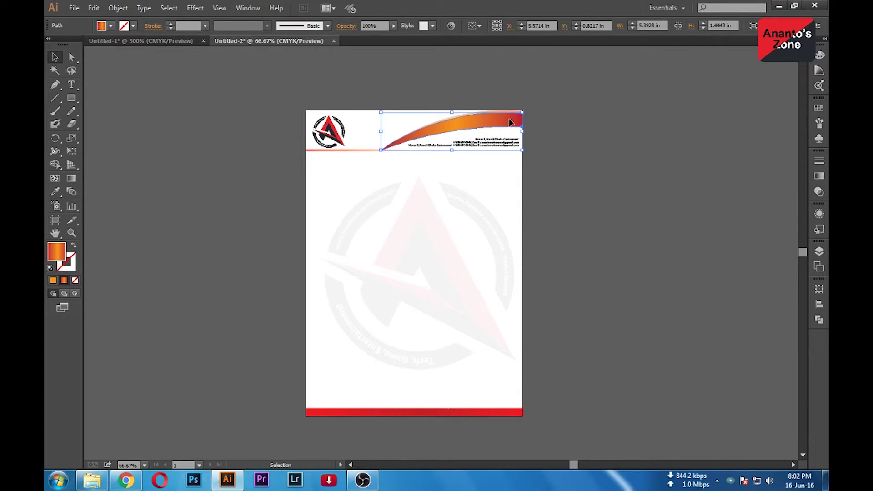
key(Delete)
click(377, 147)
click(686, 180)
key(ctrl+plus)
key(ctrl+plus)
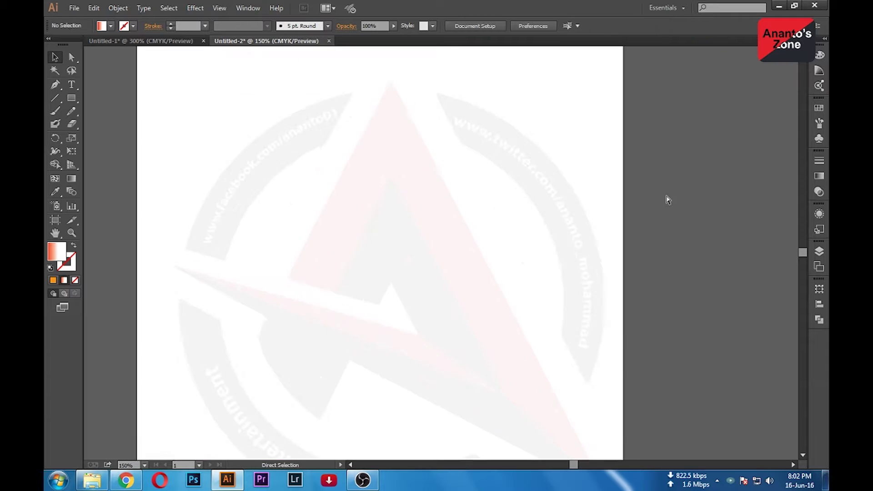
scroll(447, 226, up, 3)
- Nudge the contact text lines upward and enlarge them
click(592, 170)
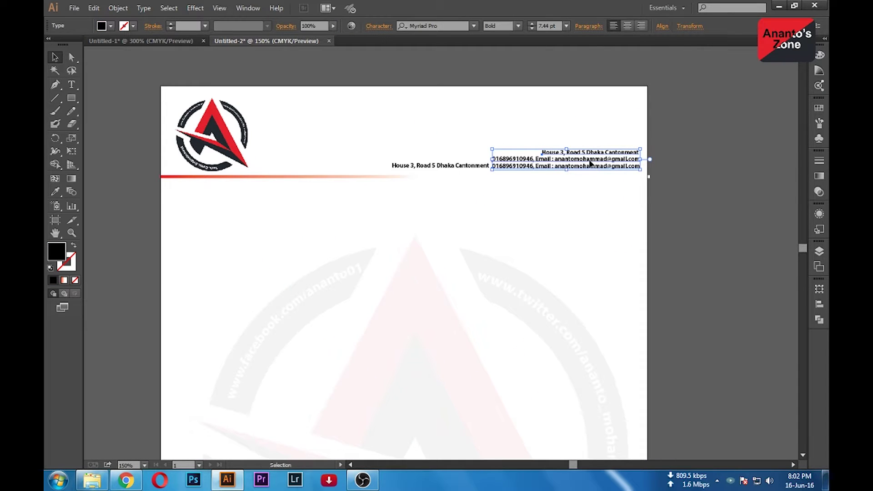
shift+click(469, 166)
key(shift+Up)
key(shift+Up)
key(shift+Up)
key(shift+Up)
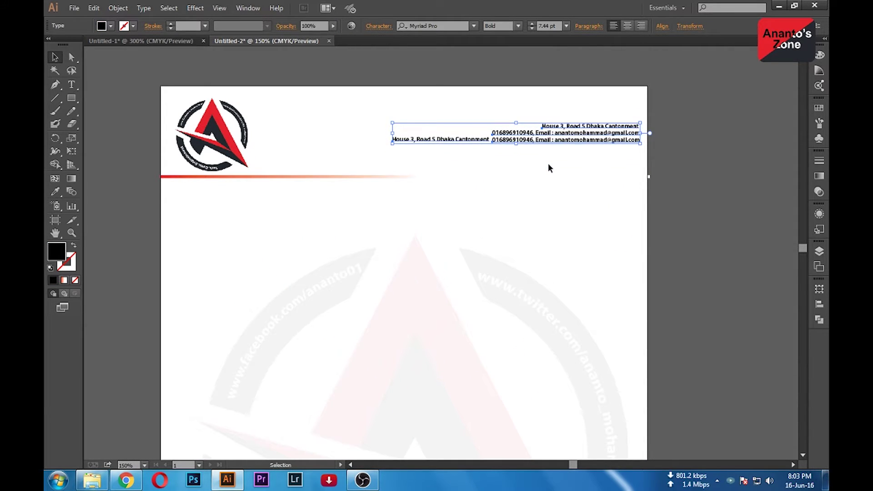
drag(392, 123, 335, 117)
click(455, 195)
- Draw a black bar across the header and send it behind the contact text
key(m)
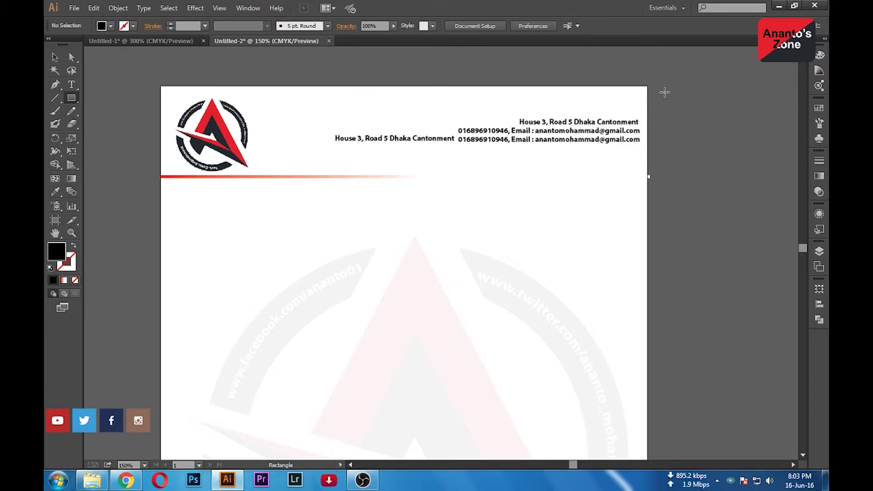
drag(646, 113, 275, 151)
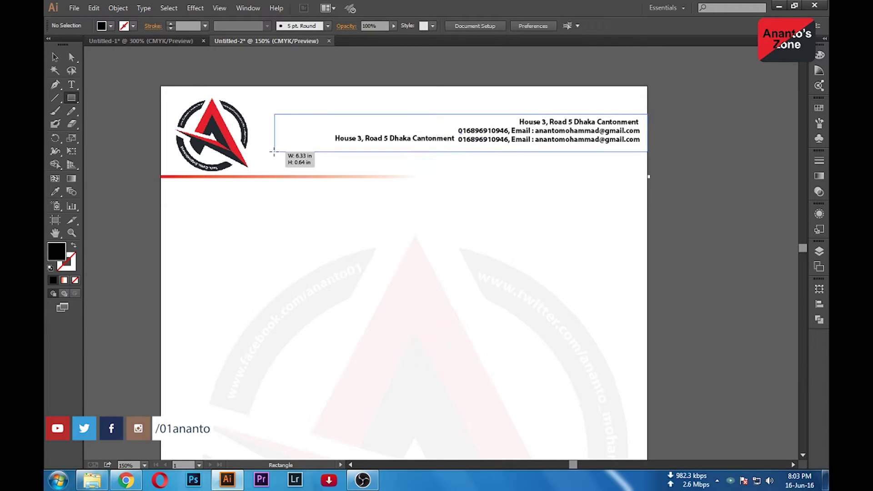
key(v)
right_click(378, 131)
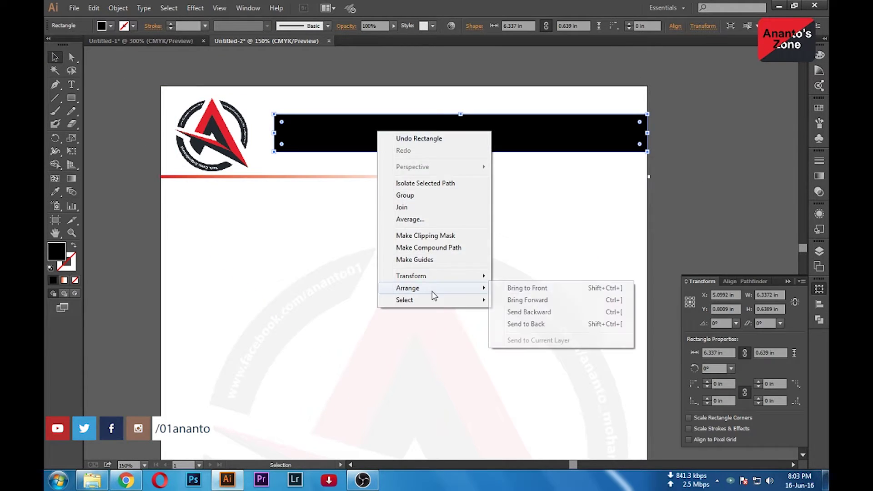
click(528, 324)
click(422, 177)
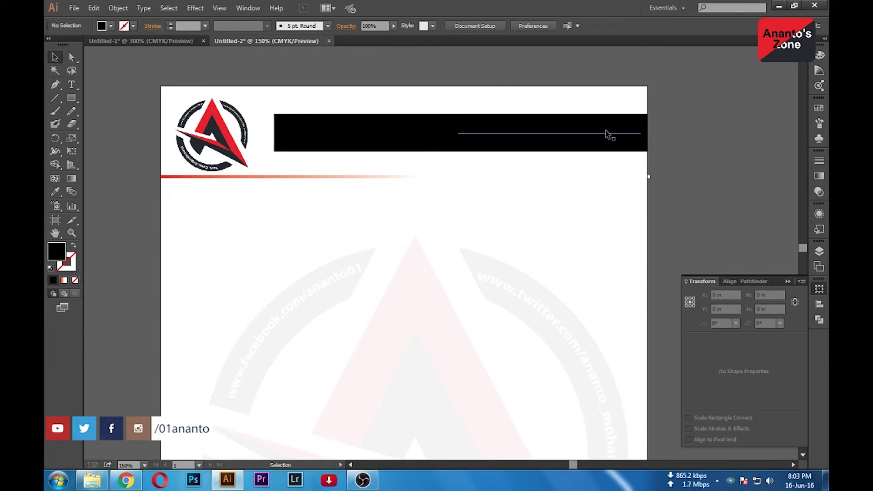
- Make all the contact text lines white
click(540, 141)
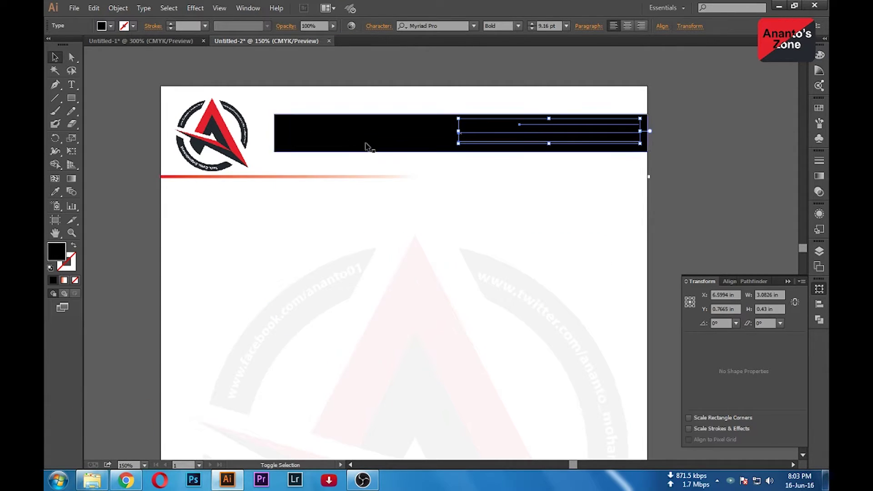
shift+click(366, 142)
click(110, 26)
click(64, 52)
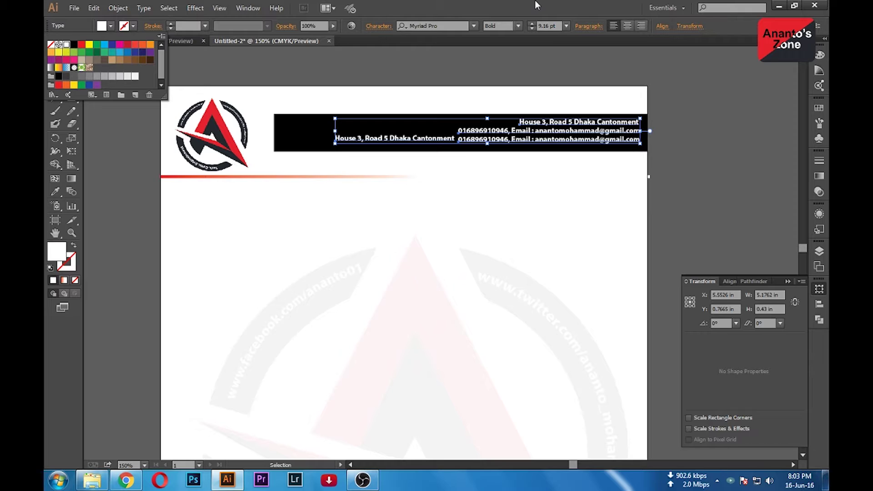
click(314, 187)
click(319, 137)
click(819, 229)
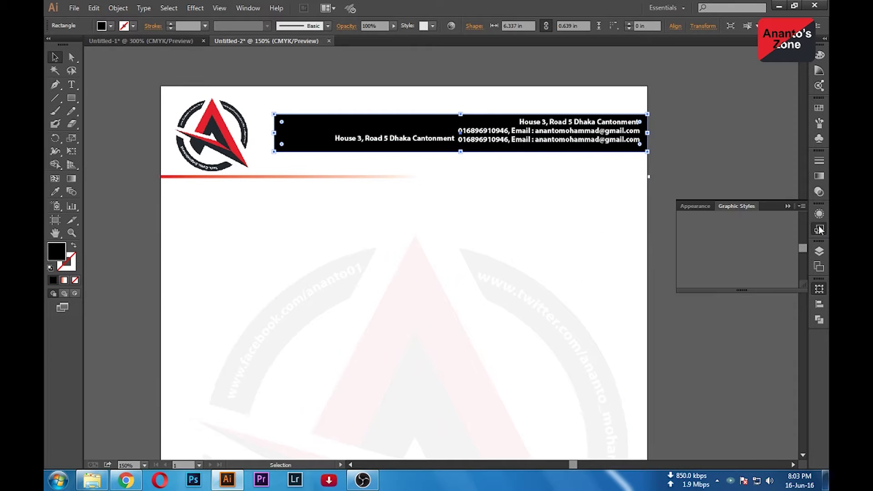
- Give the header bar a gradient fill with a black right stop and a grey left stop
click(818, 176)
click(706, 228)
double_click(787, 238)
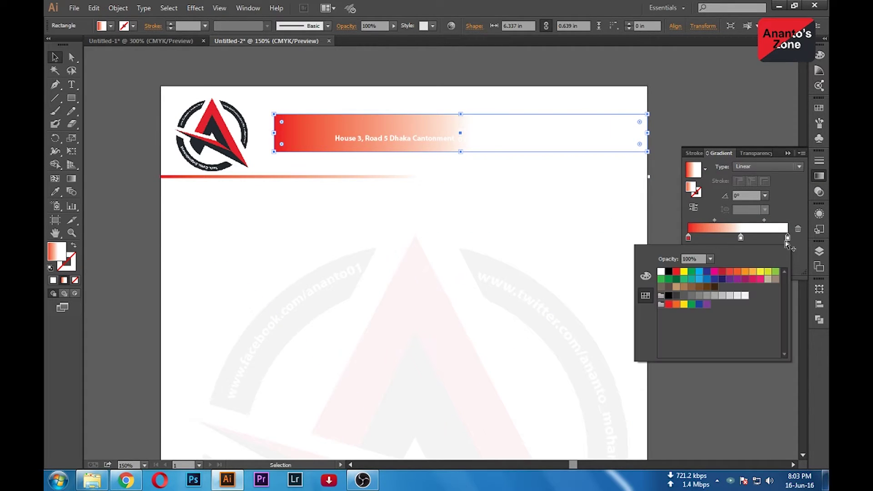
click(669, 272)
double_click(689, 237)
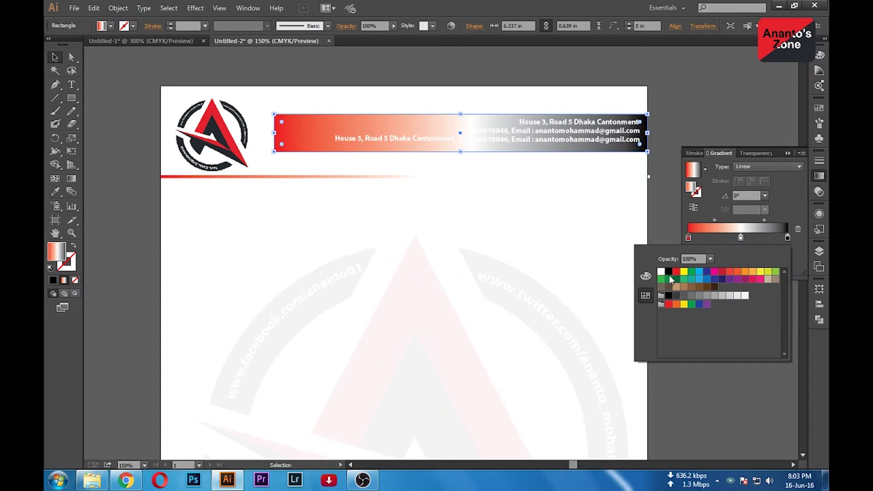
click(692, 296)
click(741, 238)
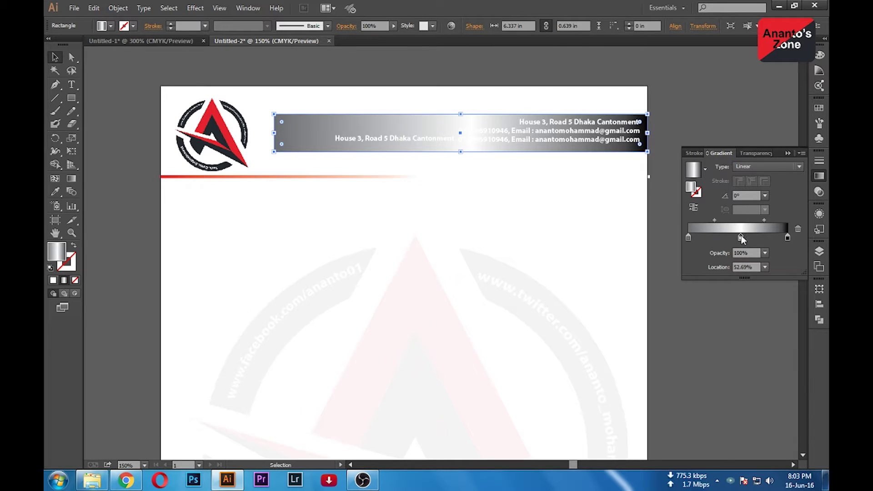
- Drag the gradient slider stops to adjust where the white-to-black fade falls
drag(741, 237, 718, 239)
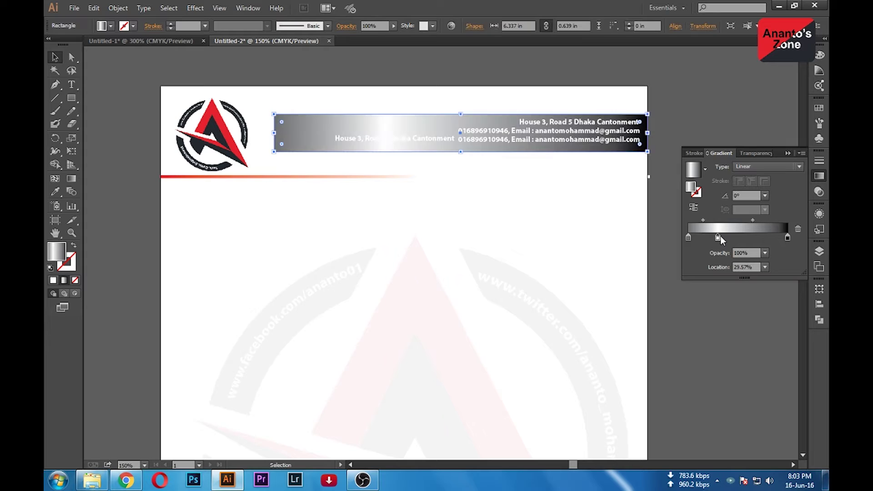
mouse_move(719, 237)
mouse_down()
mouse_move(728, 237)
mouse_move(710, 263)
mouse_up()
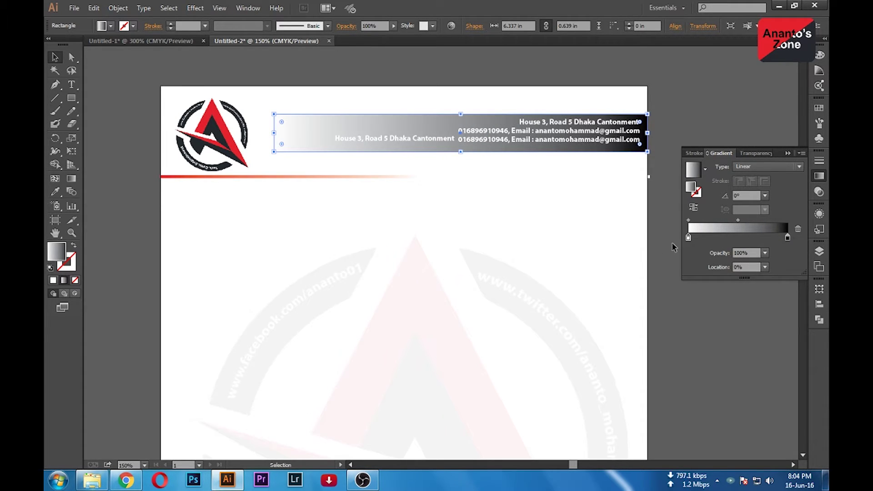
double_click(689, 237)
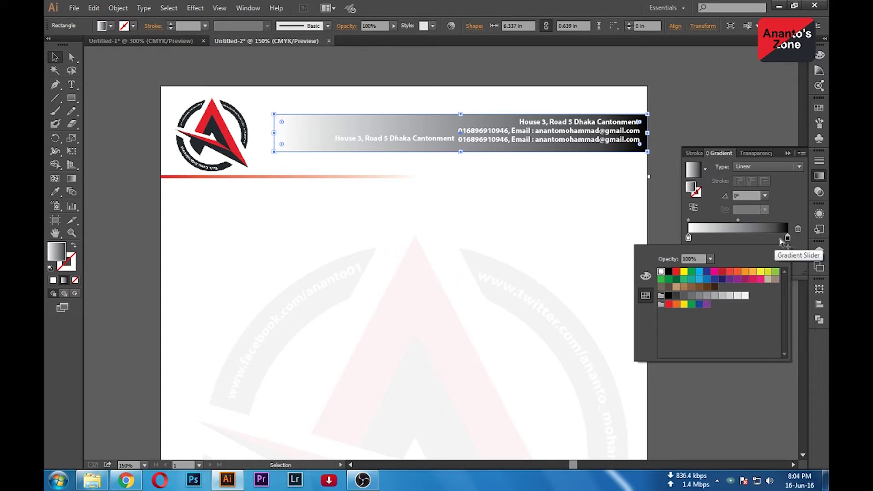
click(384, 95)
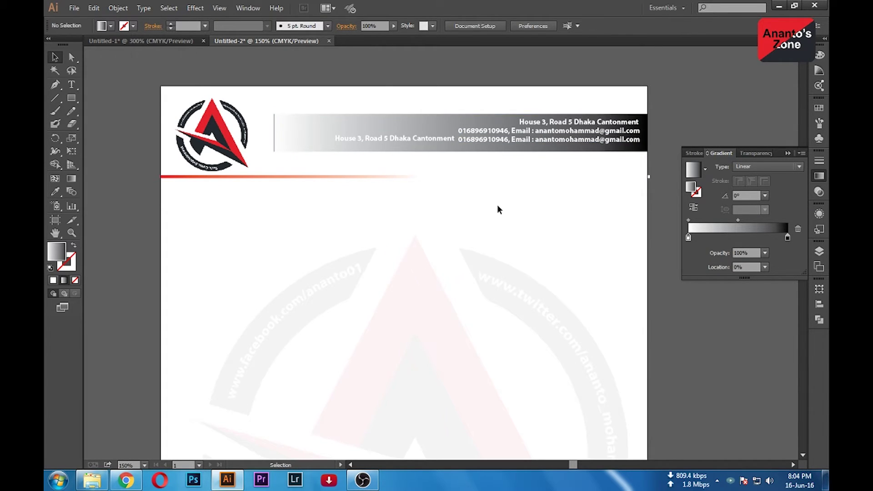
- Set the header bar gradient's right stop to red so it fades white to red
click(500, 145)
double_click(788, 237)
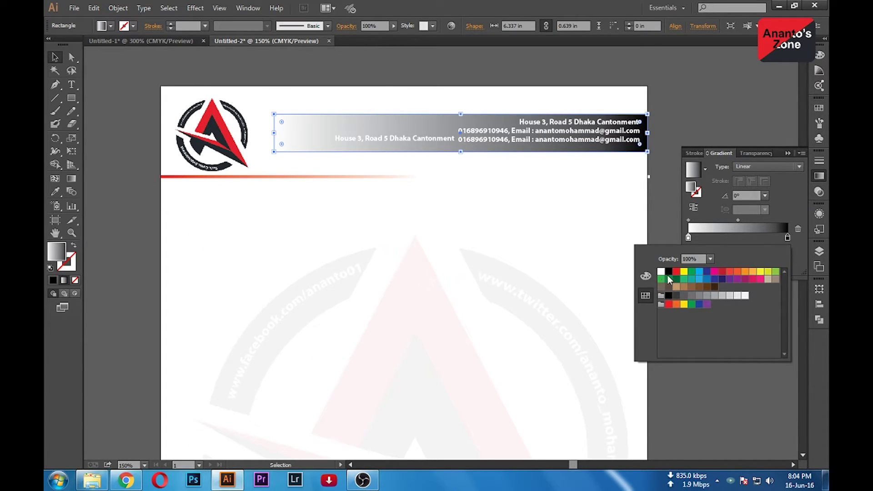
click(677, 276)
click(794, 202)
click(686, 341)
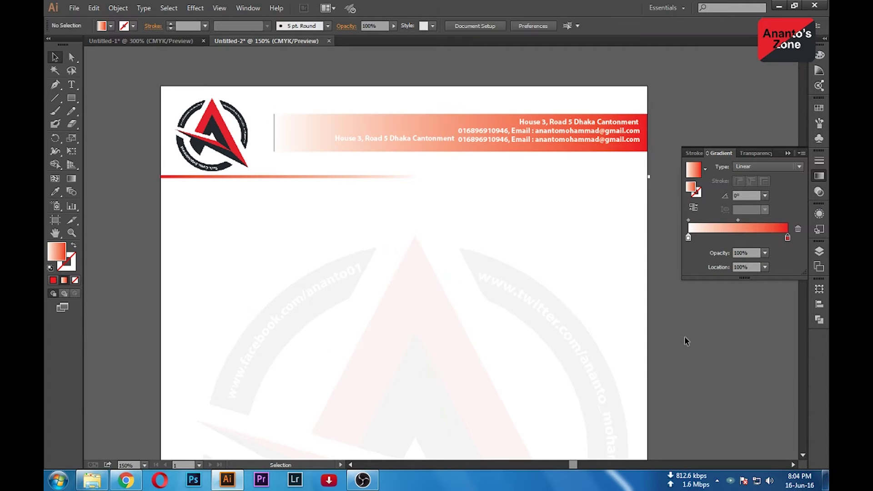
- Make both gradient stops of the thin rule under the header red
click(315, 176)
key(Delete)
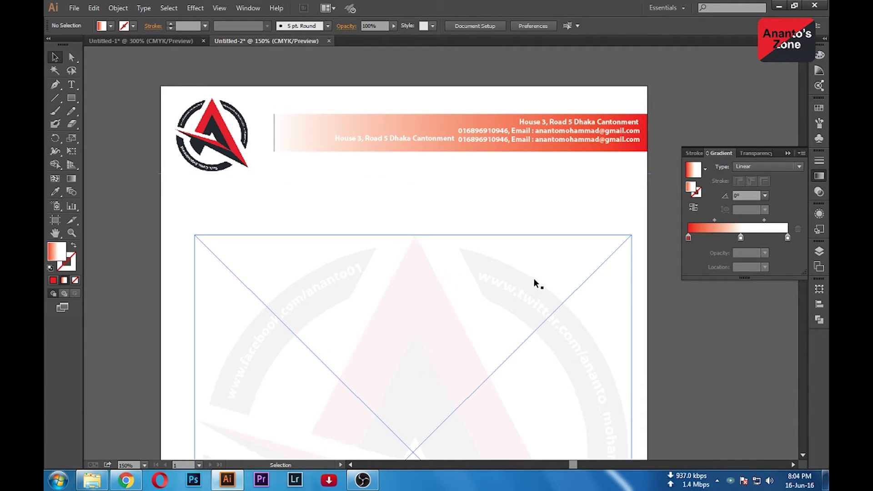
key(ctrl+z)
double_click(743, 239)
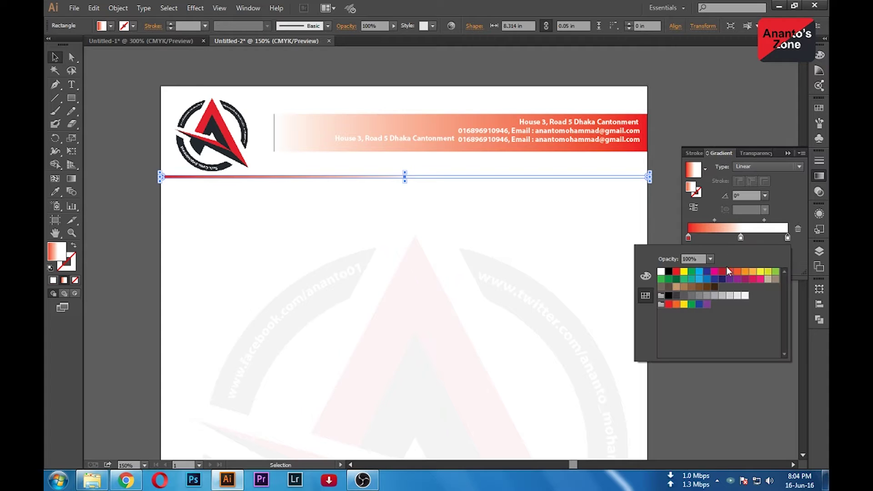
click(677, 272)
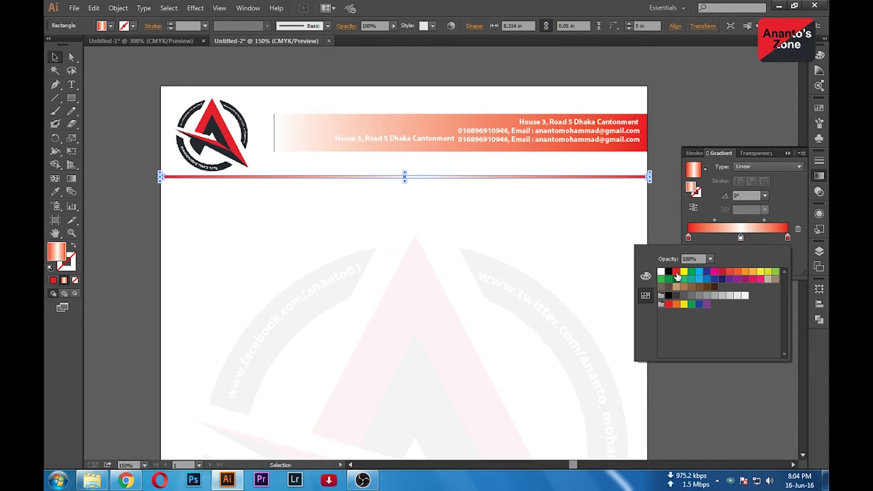
click(676, 271)
click(763, 182)
click(674, 232)
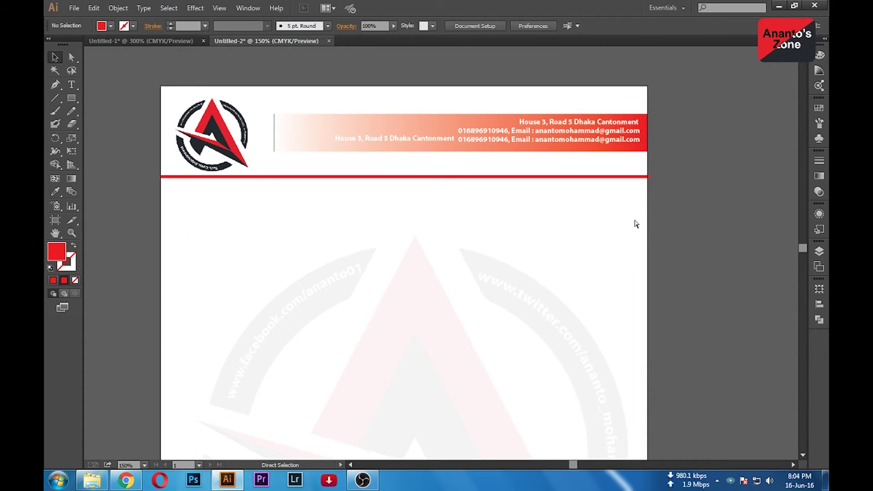
- Zoom to 100% and select the header contact text and gradient bar
key(ctrl+minus)
key(ctrl+minus)
scroll(481, 162, down, 5)
scroll(609, 246, up, 1)
click(507, 91)
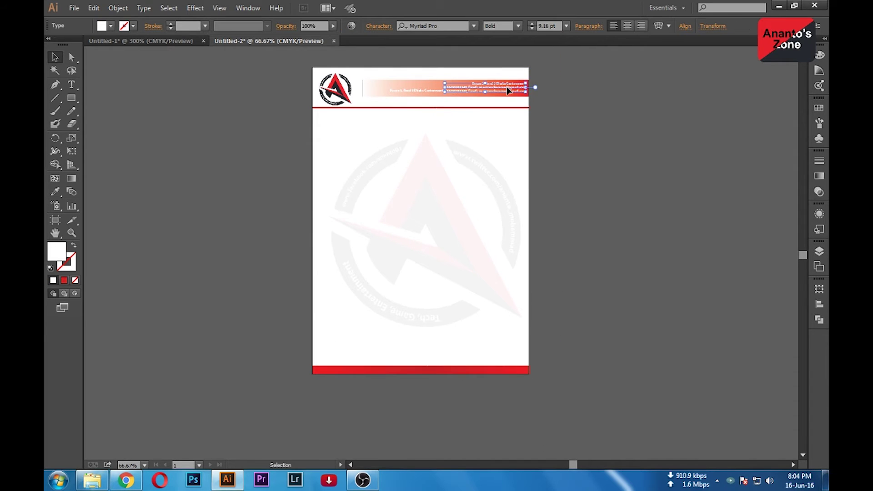
key(t)
key(v)
click(537, 155)
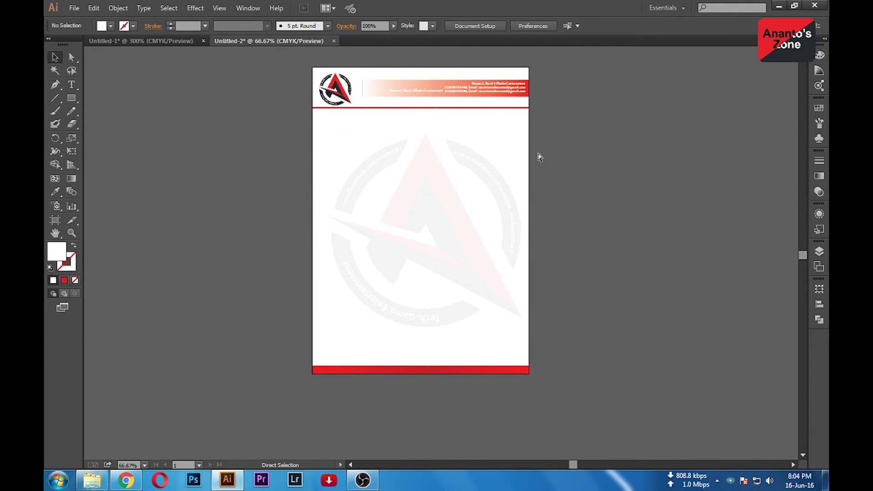
key(ctrl+1)
click(488, 67)
- Try moving the second contact line toward the footer, then undo the accidental move
click(496, 81)
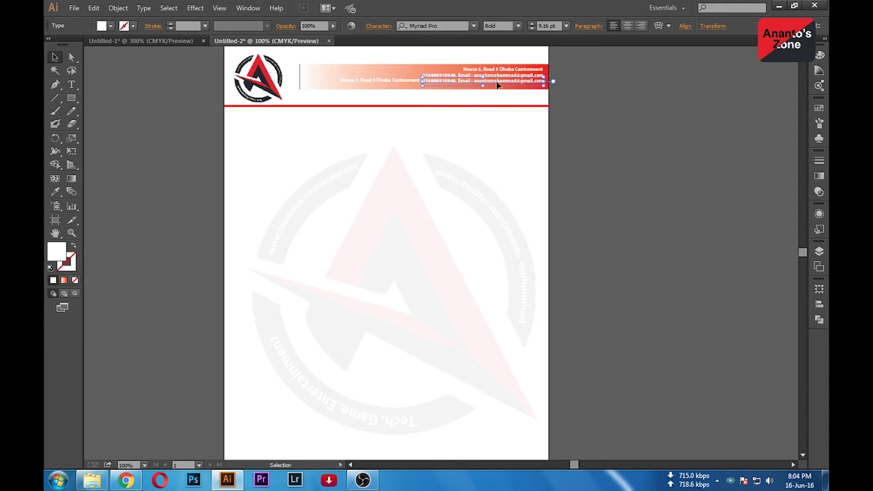
drag(510, 94, 446, 377)
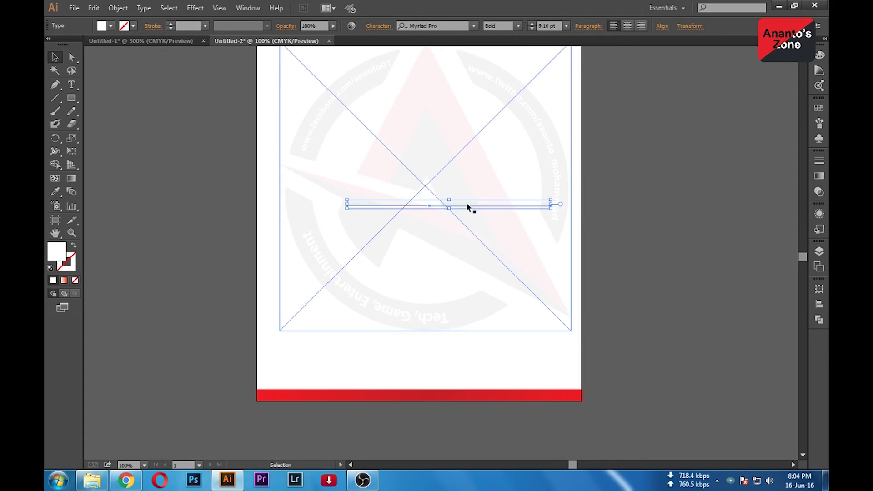
key(ctrl+z)
scroll(569, 265, up, 5)
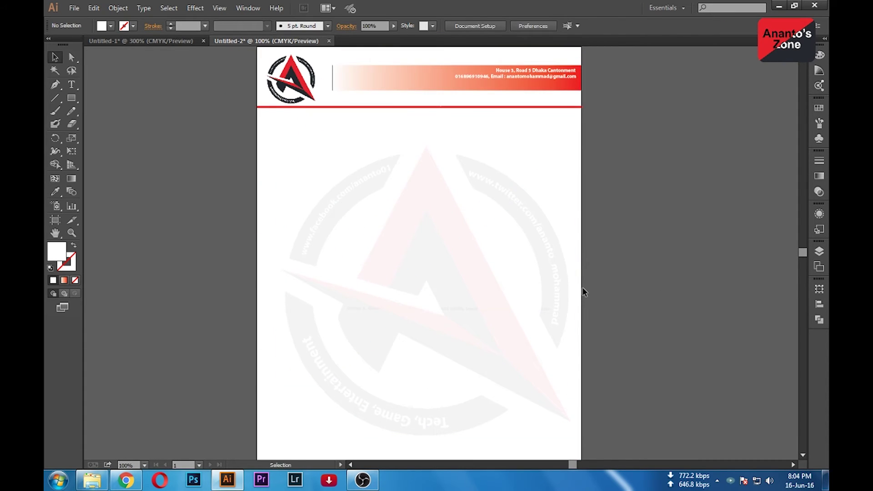
key(ctrl+z)
- Drag the address text down onto the red footer bar
right_click(496, 100)
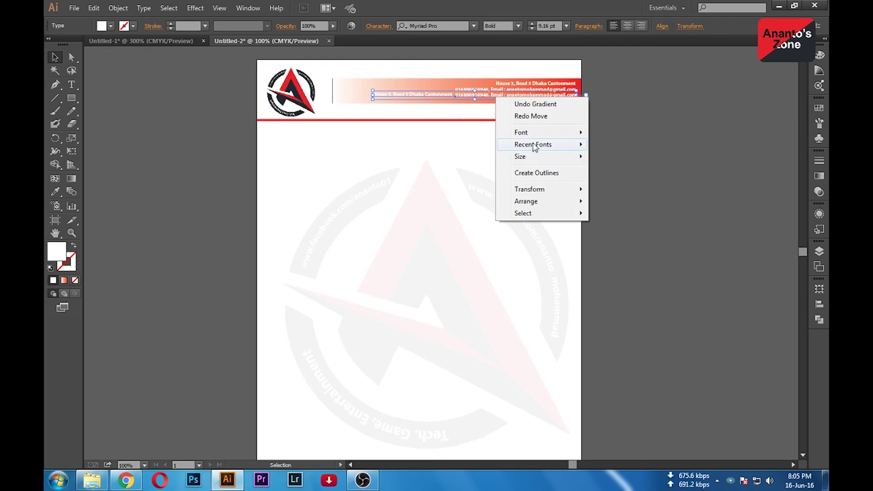
click(534, 100)
click(413, 95)
drag(491, 99, 354, 383)
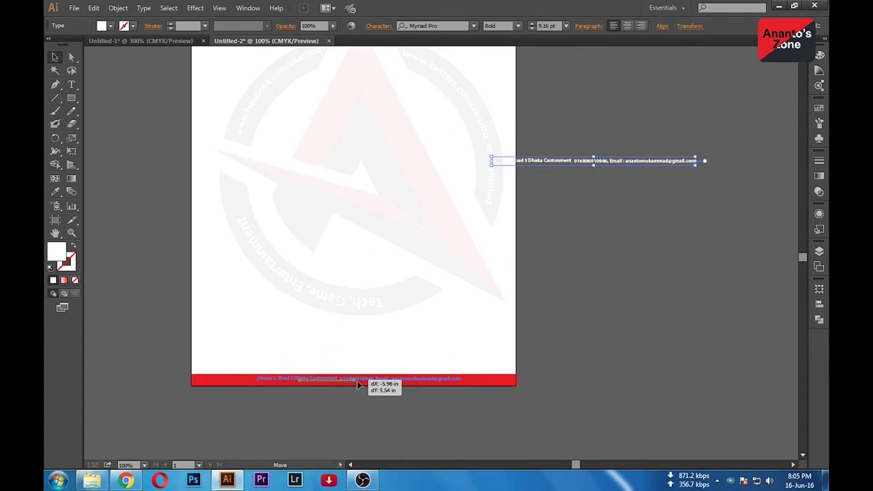
drag(357, 384, 357, 385)
click(643, 360)
click(230, 384)
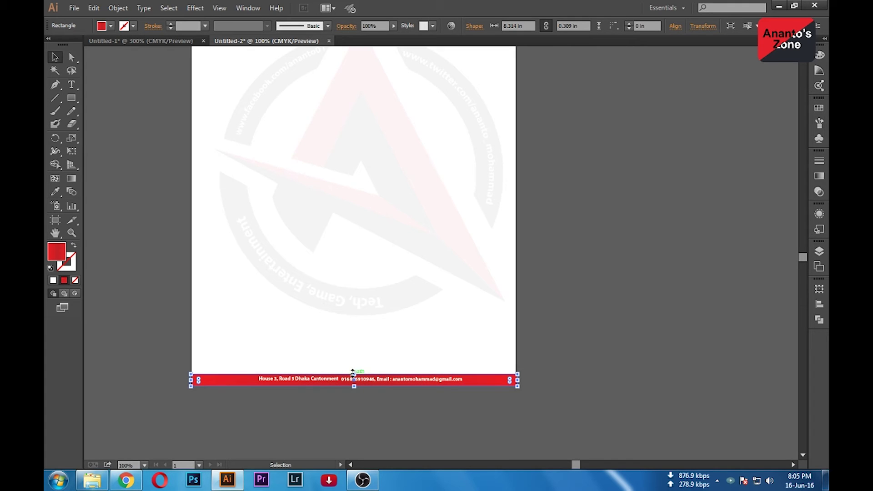
- Cut the remaining header address text and paste it onto the red footer
scroll(540, 218, up, 5)
click(453, 127)
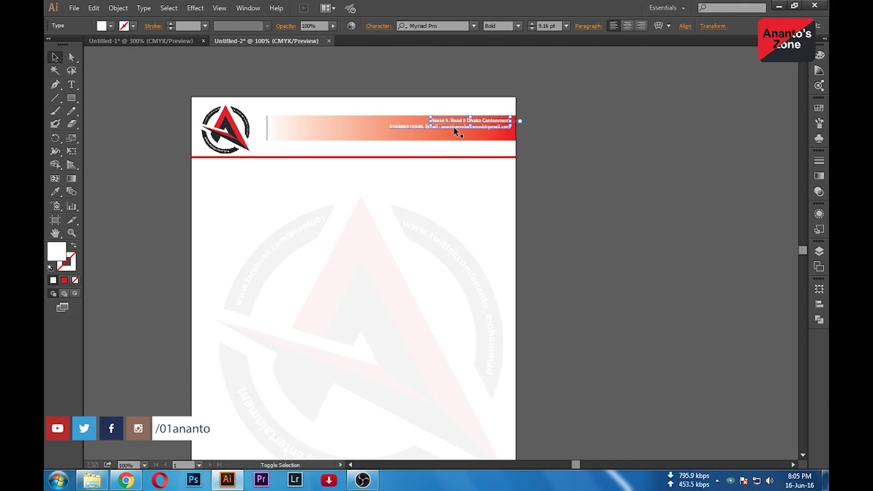
key(ctrl+x)
scroll(545, 228, down, 5)
key(ctrl+v)
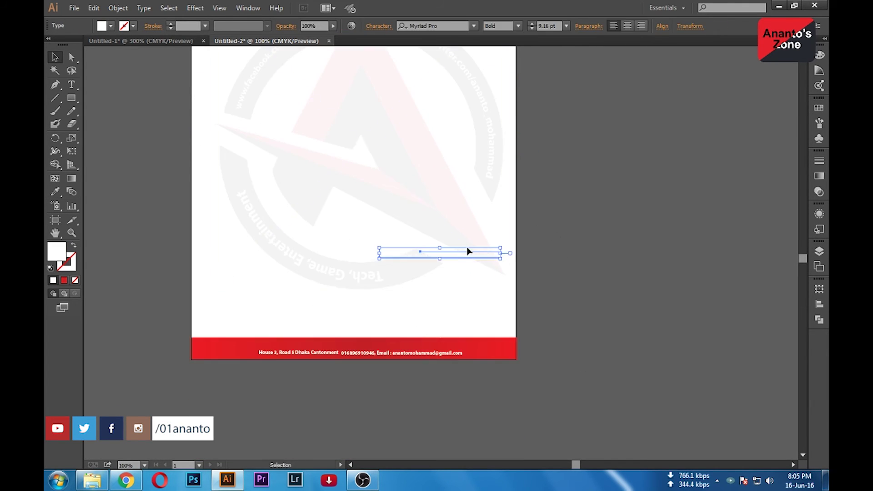
drag(468, 252, 379, 344)
click(525, 329)
- Nudge the footer address lines into alignment
key(ctrl+plus)
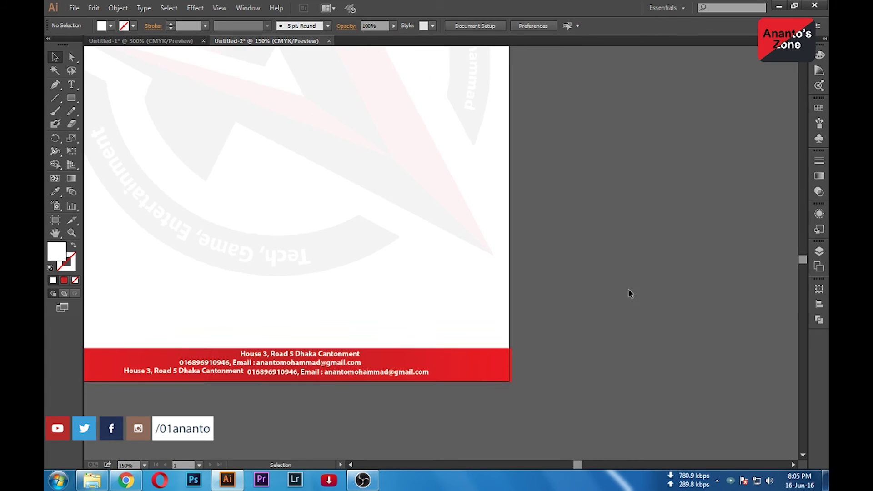
click(333, 356)
click(318, 363)
mouse_move(333, 356)
mouse_down()
mouse_move(316, 356)
mouse_move(321, 362)
mouse_up()
click(296, 353)
click(570, 327)
- Try a centred logo by deleting the header bar and moving the logo to top centre
key(ctrl+0)
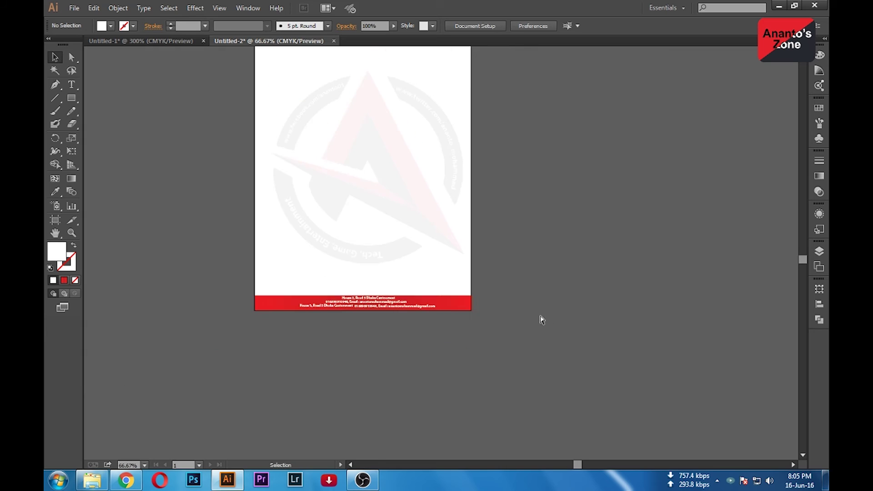
click(419, 122)
key(Delete)
drag(278, 121, 364, 120)
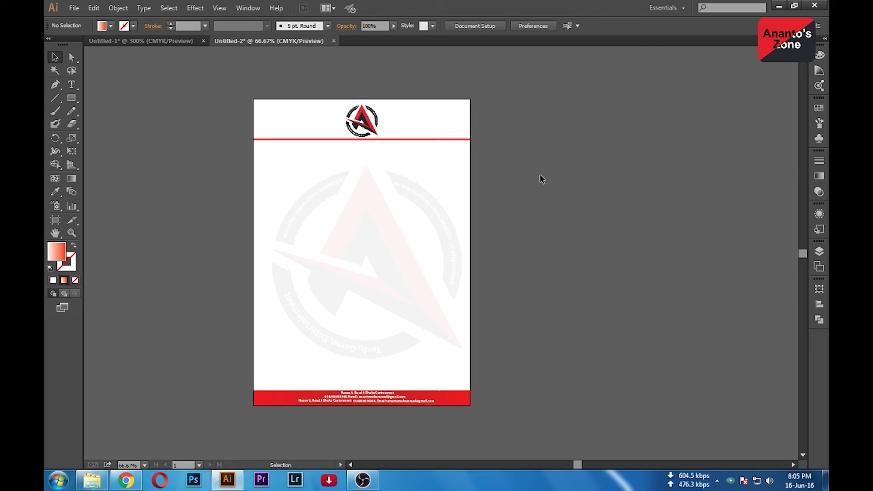
- Delete the watermark, undo back to the original header and watermark, and show the Edit menu
click(425, 271)
key(Delete)
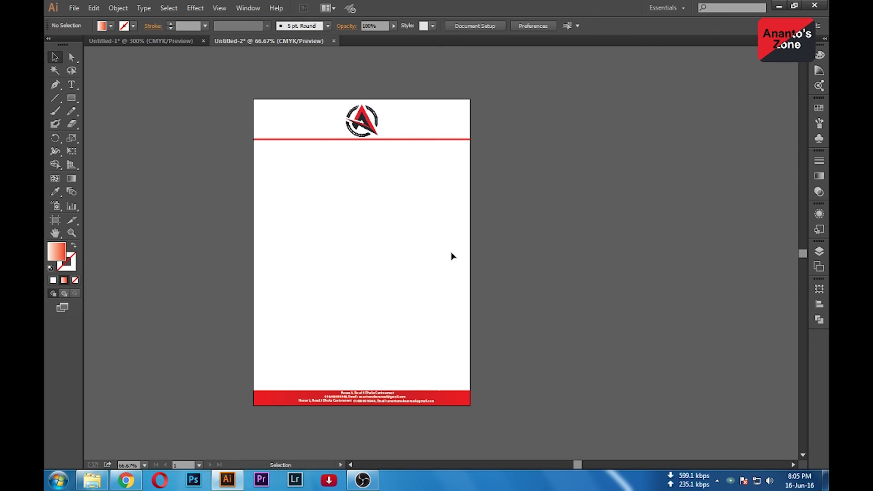
key(ctrl+z)
key(ctrl+z)
key(ctrl+z)
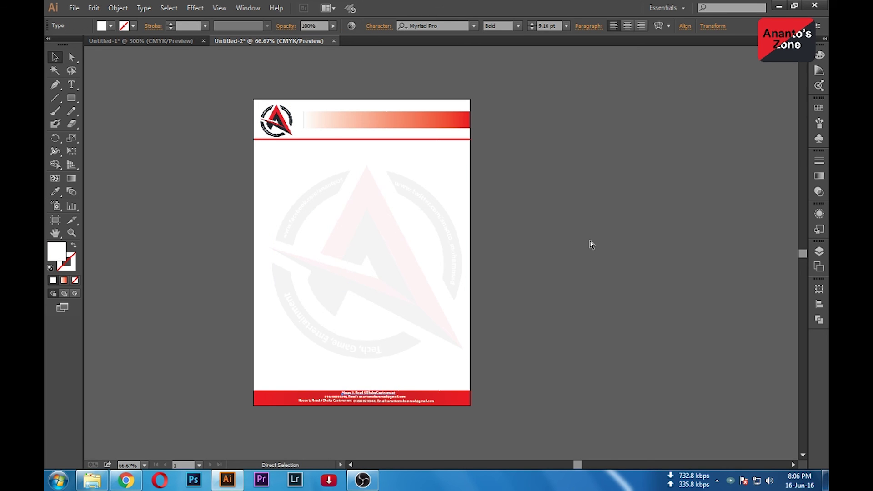
key(ctrl+z)
click(94, 9)
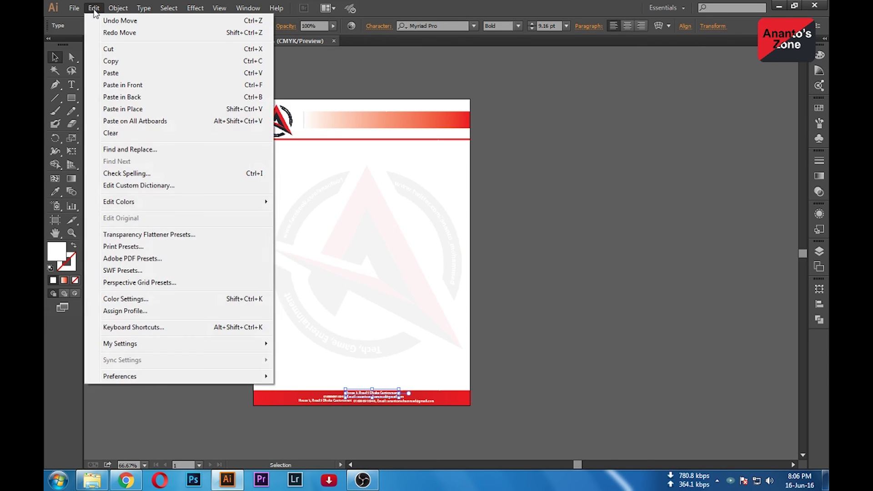